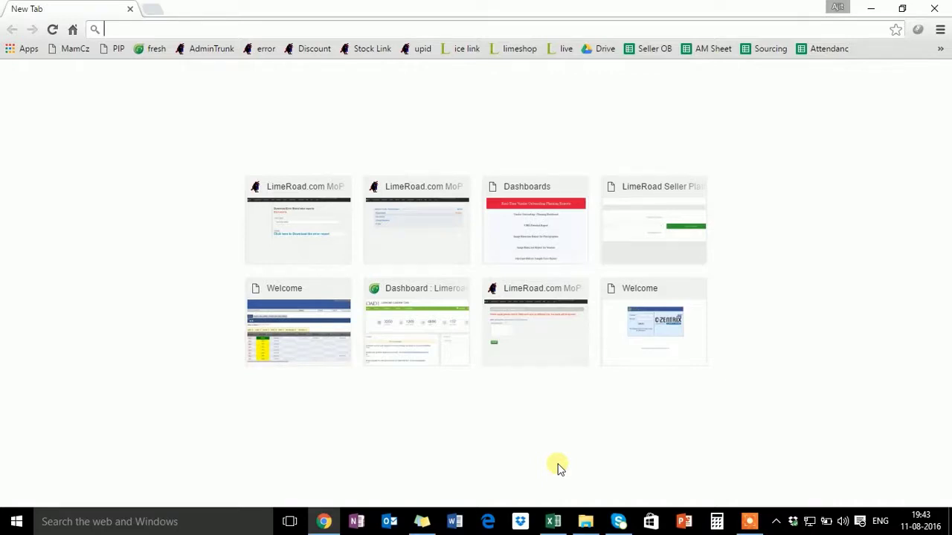
# Open the seller platform at seller.trunkroute.com.
pyautogui.write('seller.')
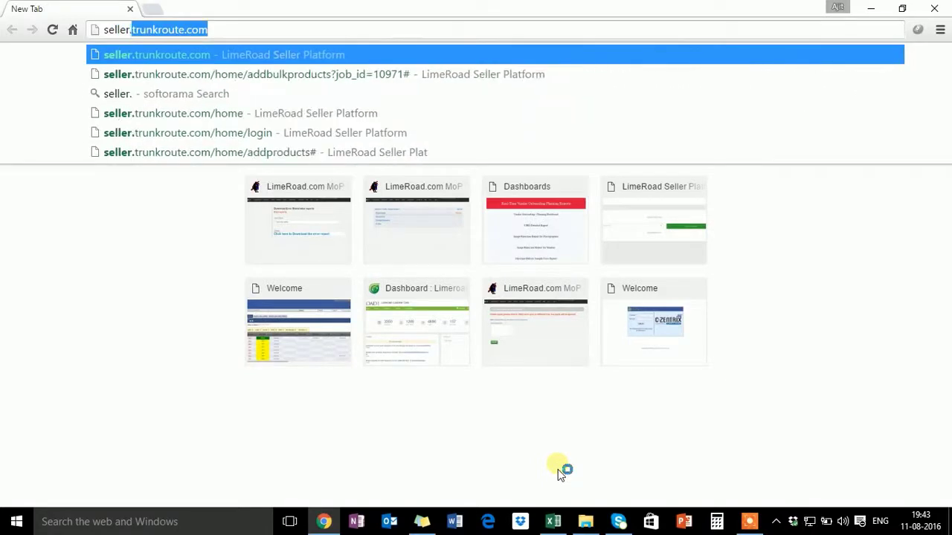
pyautogui.write('tr')
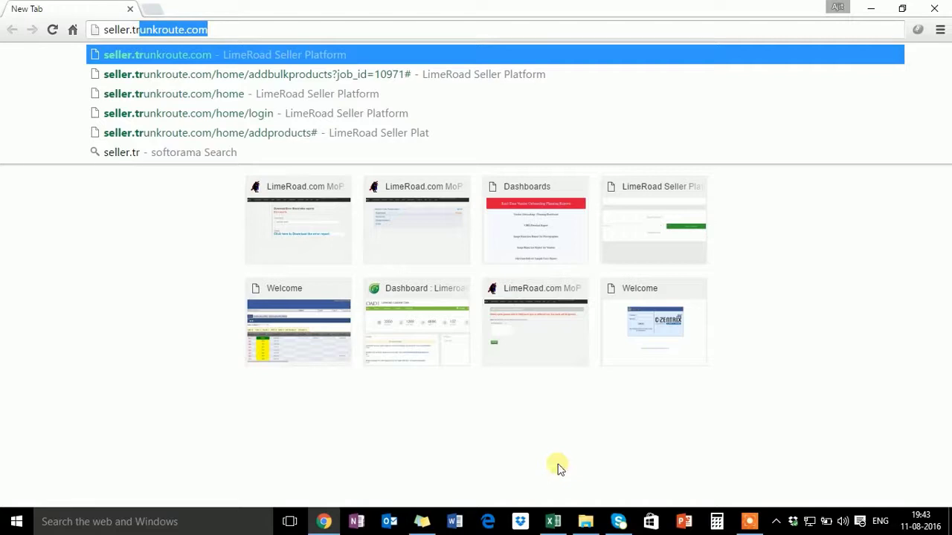
pyautogui.press('Return')
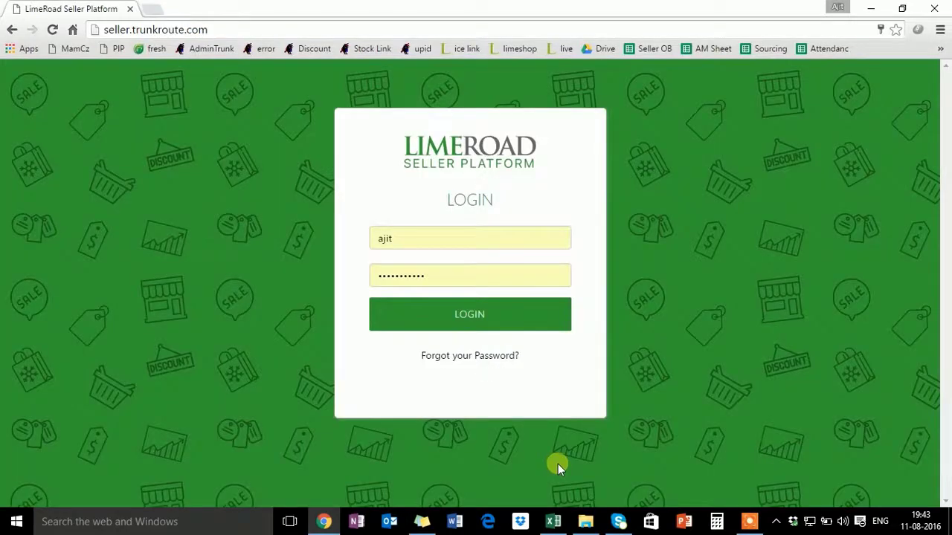
# Log in to the seller platform, replacing the prefilled credentials with the seller account's username and password.
pyautogui.click(526, 241)
pyautogui.press('BackSpace')
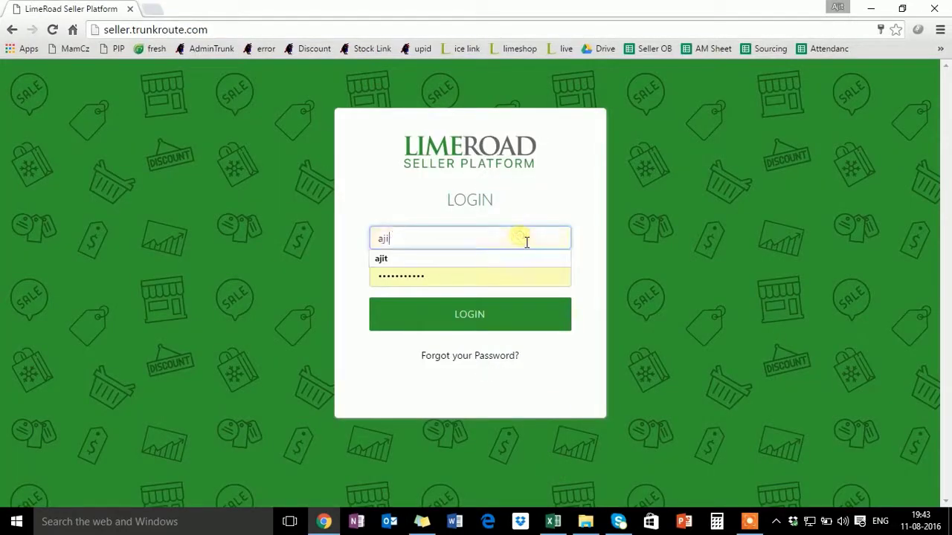
pyautogui.press('BackSpace')
pyautogui.press('BackSpace')
pyautogui.write('lr')
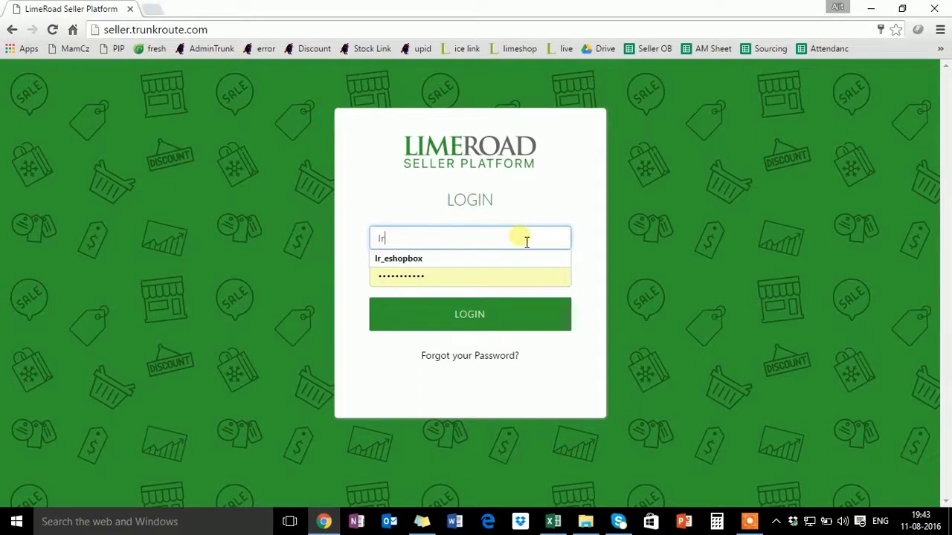
pyautogui.write('_eshopbox')
pyautogui.press('Tab')
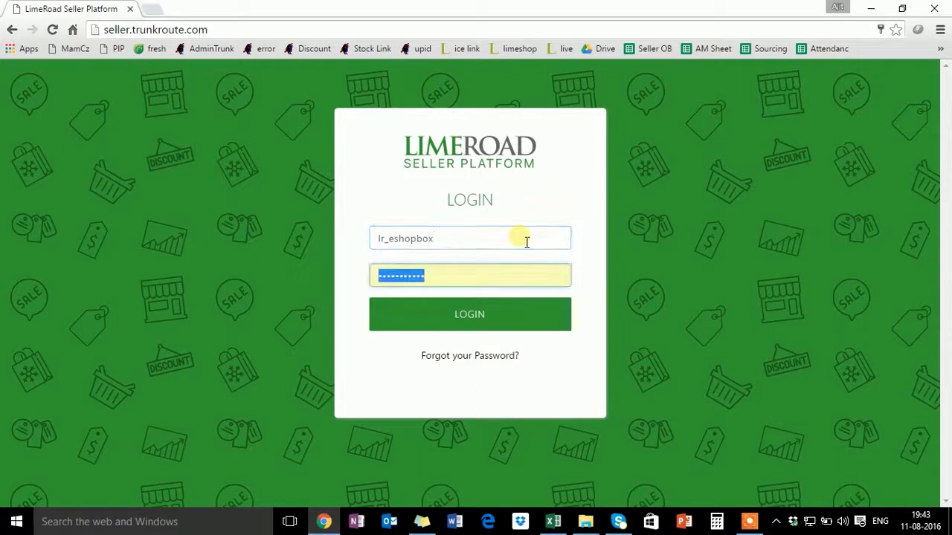
pyautogui.press('BackSpace')
pyautogui.write('******')
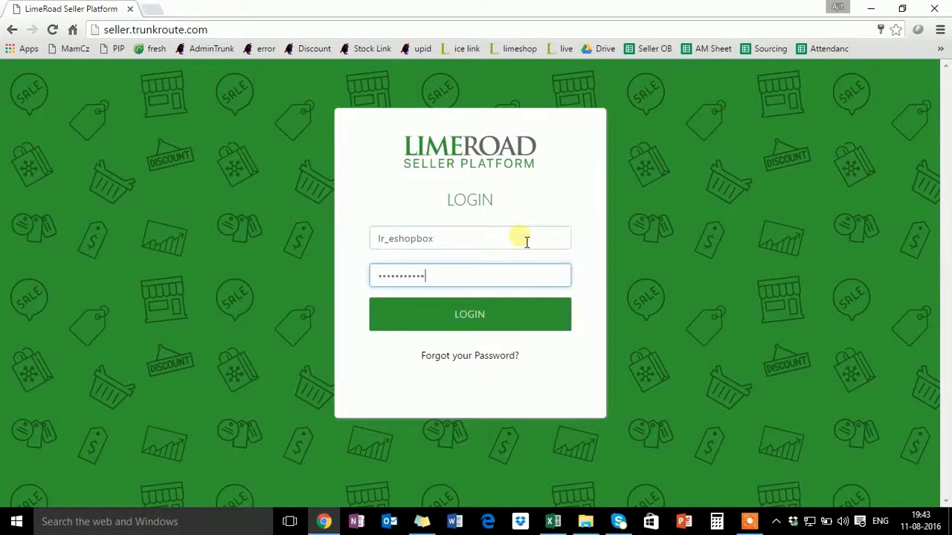
pyautogui.click(470, 324)
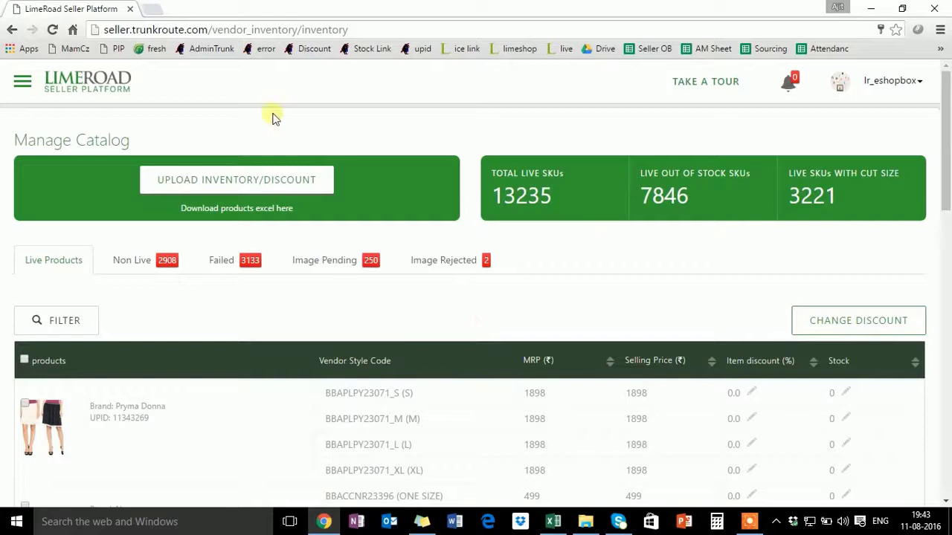
# Go to Upload Catalog and open the category selection for downloading the Excel file format.
pyautogui.click(24, 83)
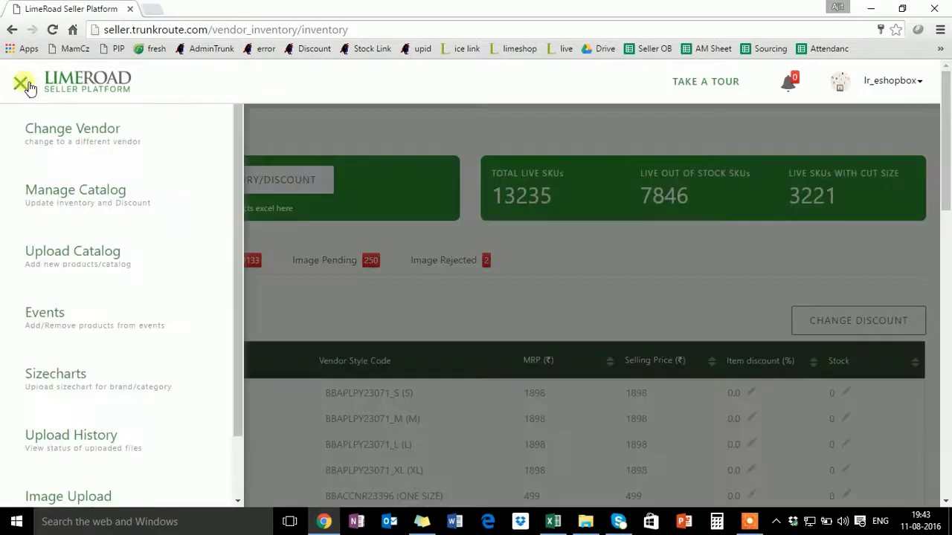
pyautogui.click(96, 253)
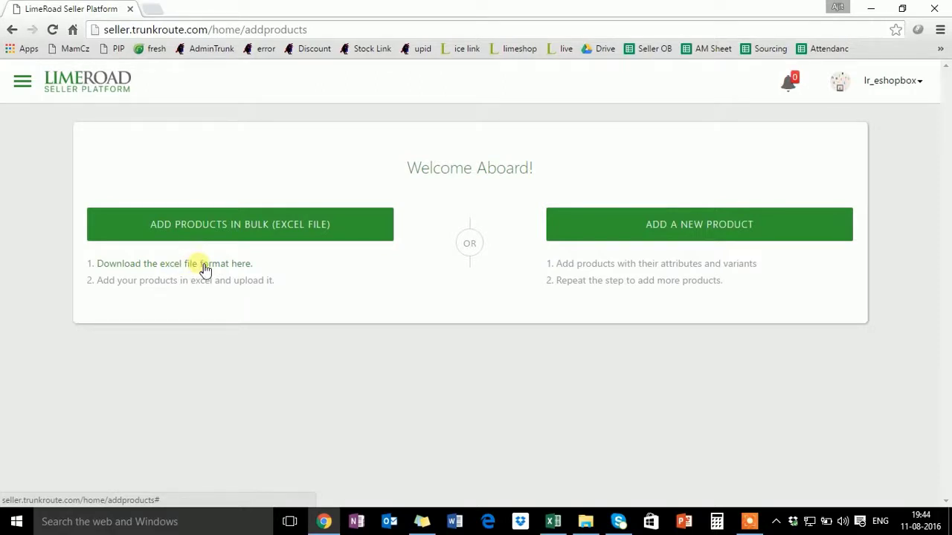
pyautogui.click(202, 266)
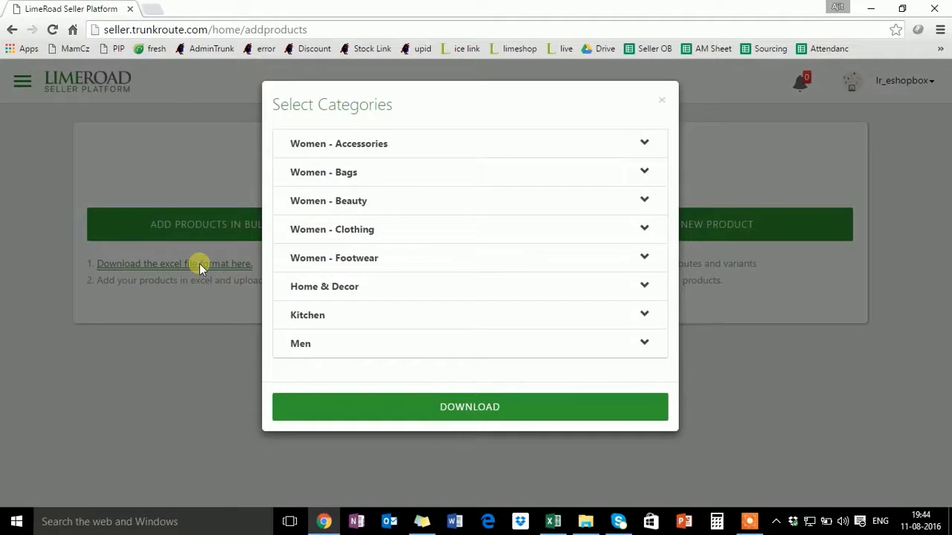
# Select Kurtas under Women - Clothing, Kurta Kurtis, and download the Excel template for it.
pyautogui.click(383, 237)
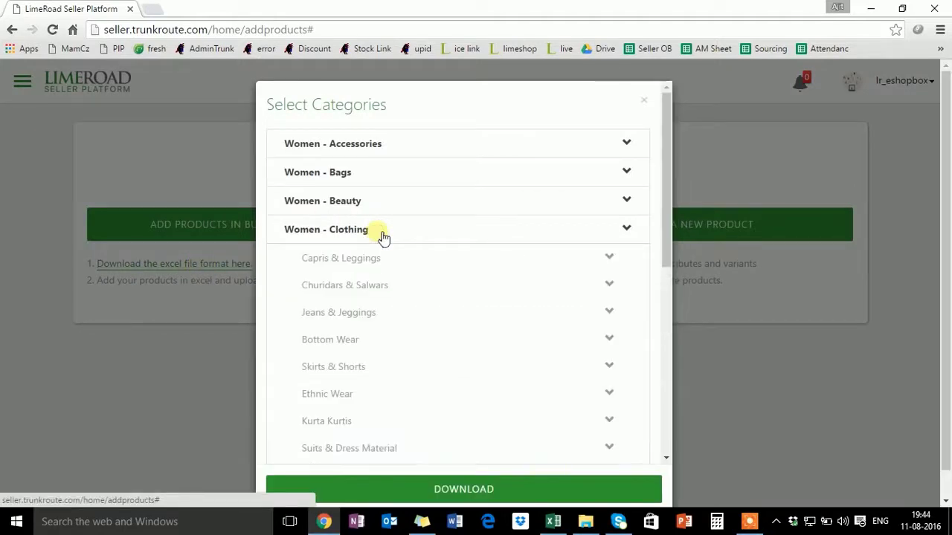
pyautogui.click(350, 422)
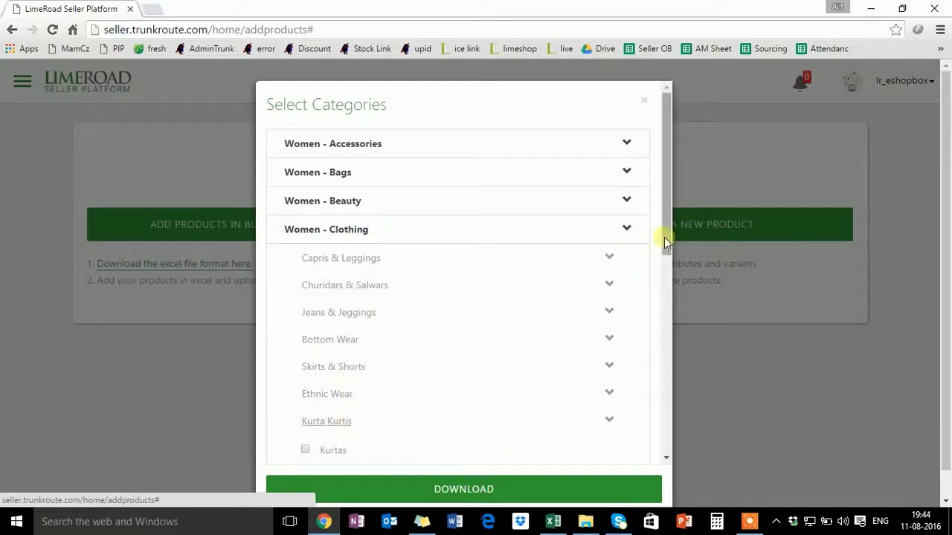
pyautogui.moveTo(667, 237); pyautogui.dragTo(643, 327)
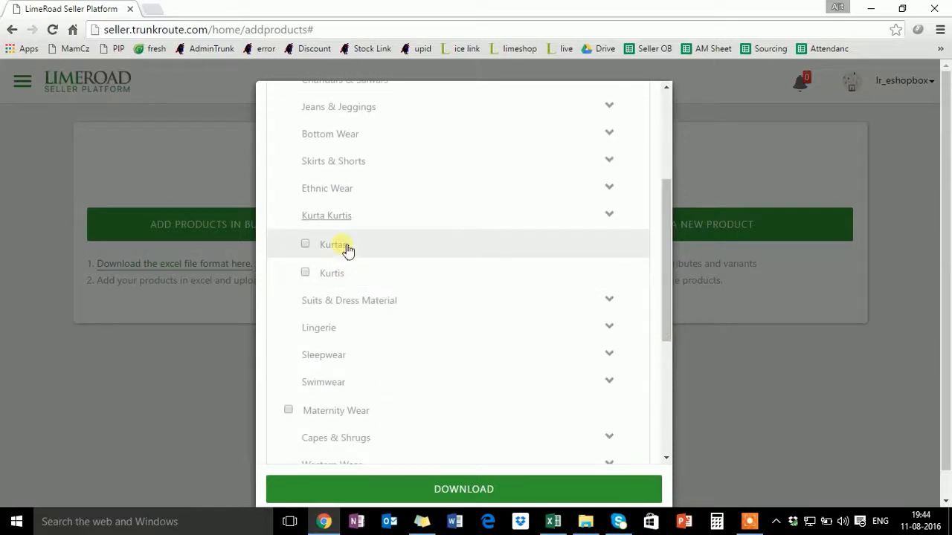
pyautogui.click(306, 244)
pyautogui.click(469, 489)
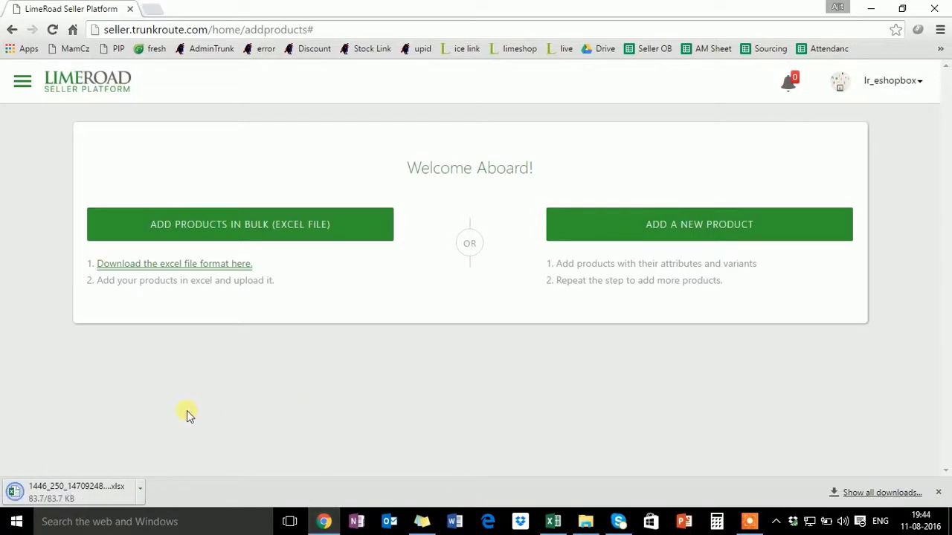
# Open the downloaded template in Excel, enable editing and show the kurtas women sheet.
pyautogui.click(95, 490)
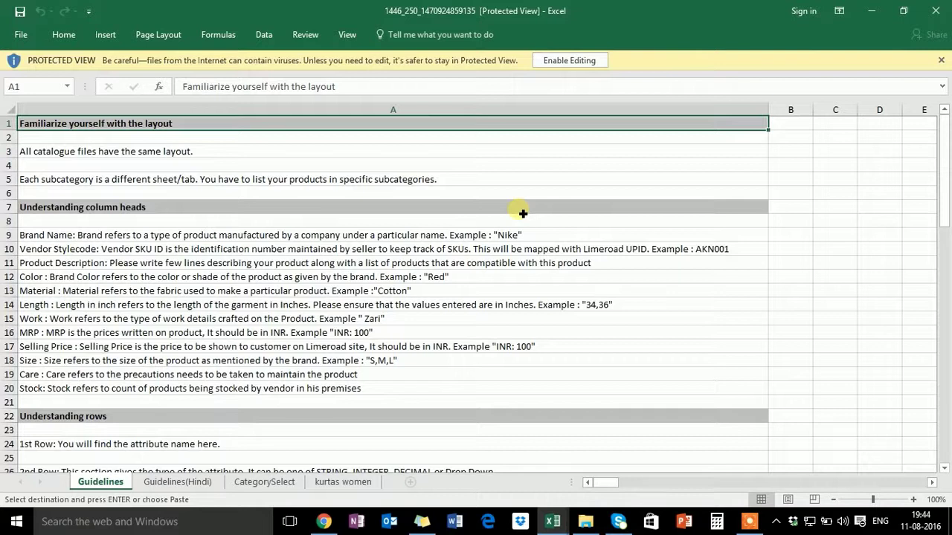
pyautogui.click(579, 64)
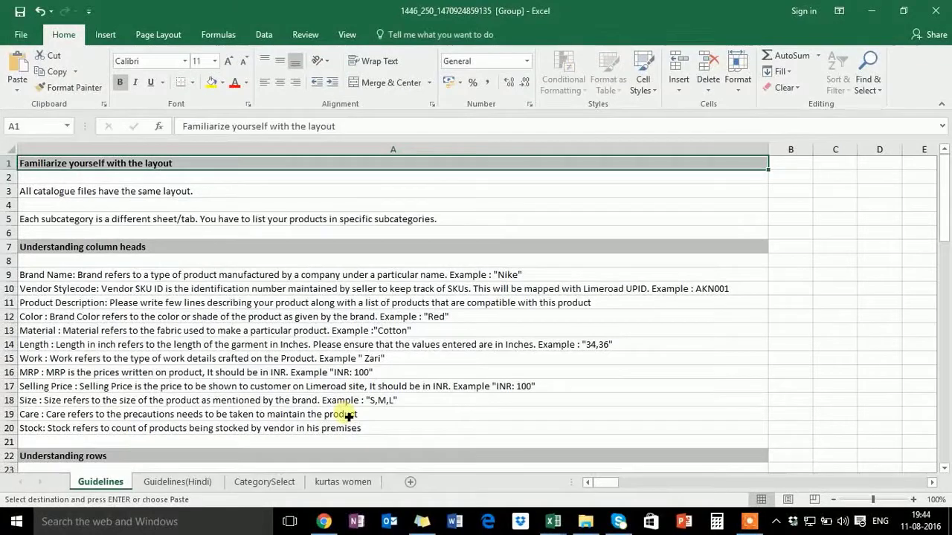
pyautogui.click(328, 483)
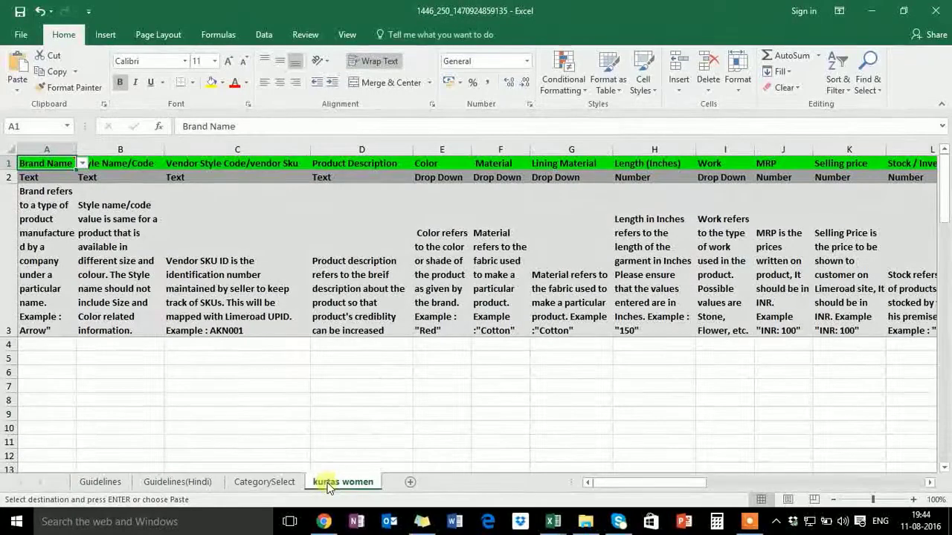
# Examine the attribute headings in row 1 of the kurtas women sheet, from Brand Name through the packed dimension columns.
pyautogui.click(70, 214)
pyautogui.press('Up')
pyautogui.press('Up')
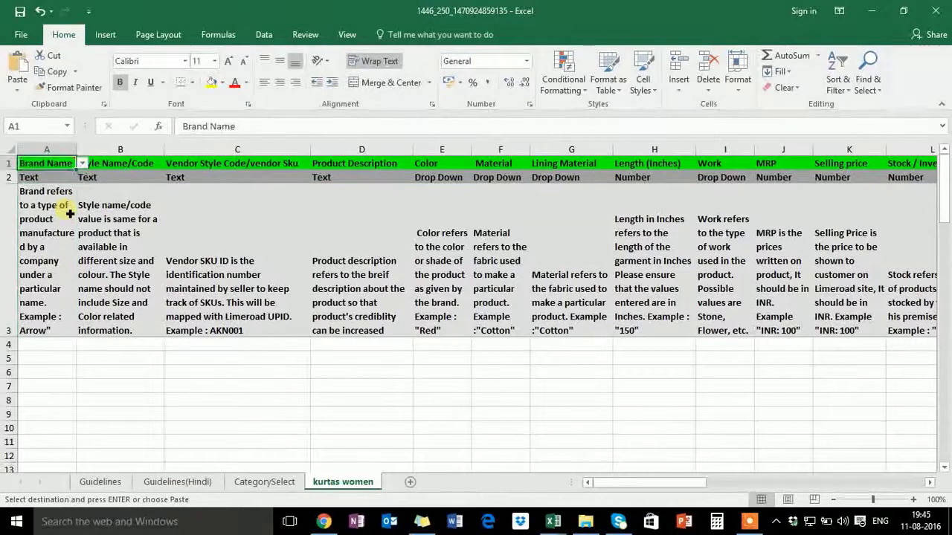
pyautogui.press('Right')
pyautogui.press('Right')
pyautogui.press('Right')
pyautogui.press('Right')
pyautogui.press('Right')
pyautogui.press('Right')
pyautogui.press('Right')
pyautogui.press('Right')
pyautogui.press('Right')
pyautogui.press('Right')
pyautogui.press('Right')
pyautogui.press('Right')
pyautogui.press('Right')
pyautogui.press('Right')
pyautogui.press('Right')
pyautogui.press('Right')
pyautogui.press('Right')
pyautogui.press('Right')
pyautogui.press('Right')
pyautogui.press('Right')
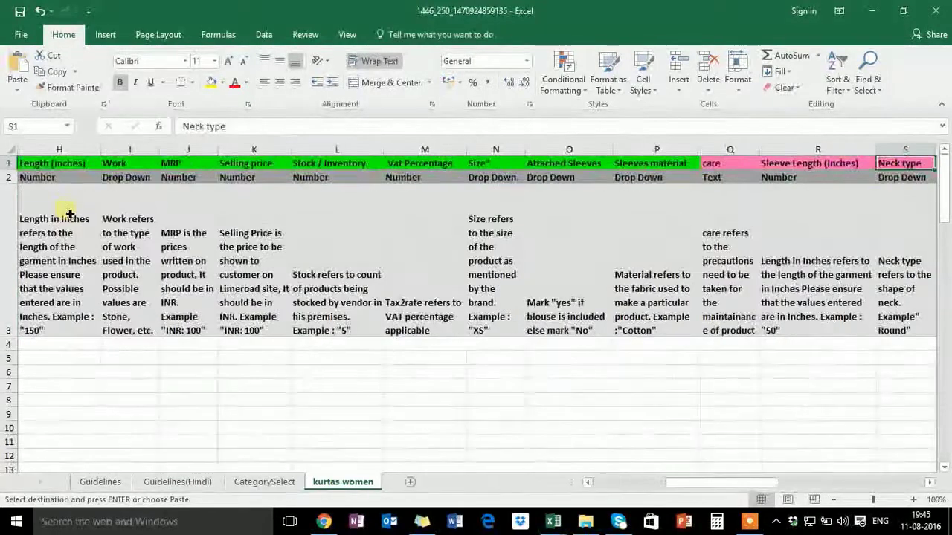
pyautogui.press('Left')
pyautogui.press('Left')
pyautogui.press('Left')
pyautogui.press('Left')
pyautogui.press('Left')
pyautogui.press('Left')
pyautogui.press('Left')
pyautogui.press('Left')
pyautogui.press('Left')
pyautogui.press('Left')
pyautogui.press('Left')
pyautogui.press('Left')
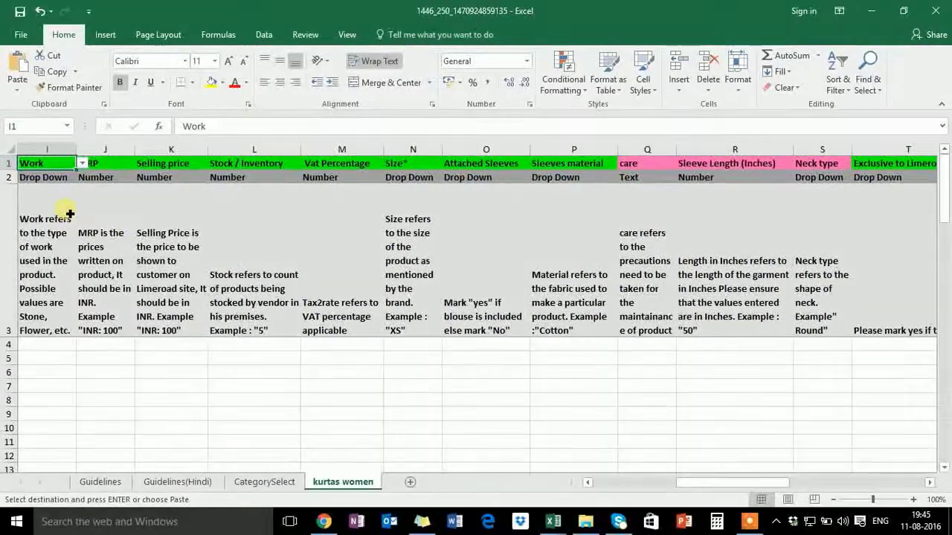
pyautogui.press('Right')
pyautogui.press('Right')
pyautogui.press('Right')
pyautogui.press('Right')
pyautogui.press('Right')
pyautogui.press('Right')
pyautogui.press('Right')
pyautogui.press('Right')
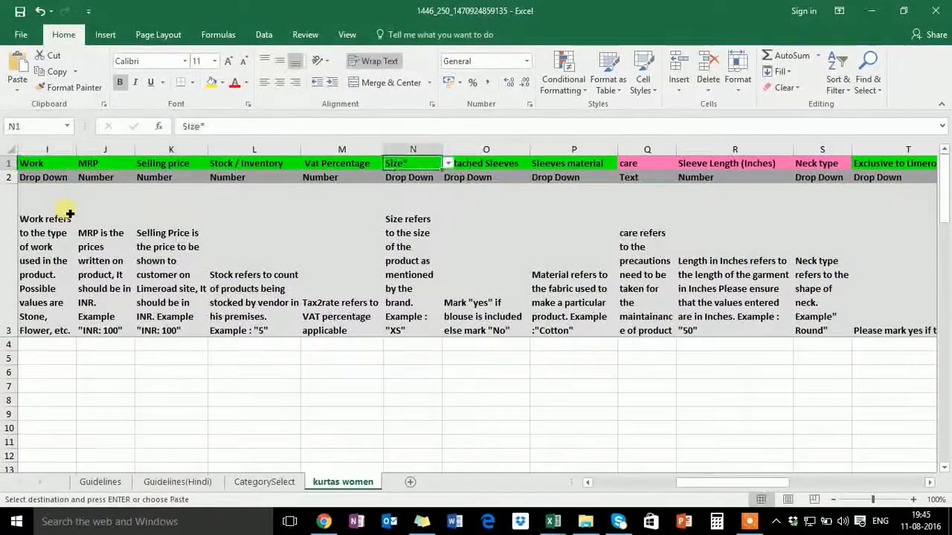
pyautogui.press('Right')
pyautogui.press('Right')
pyautogui.press('Right')
pyautogui.press('Right')
pyautogui.press('Right')
pyautogui.press('Right')
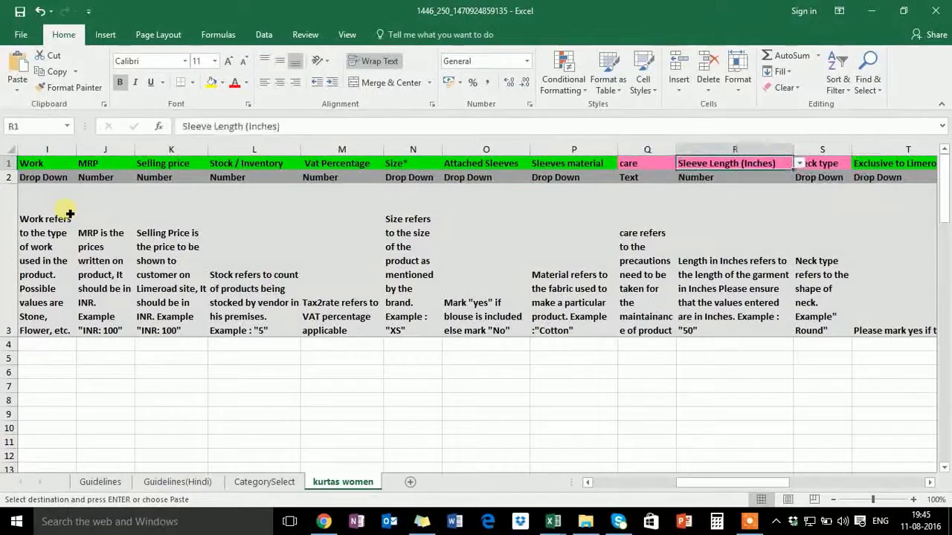
pyautogui.press('Right')
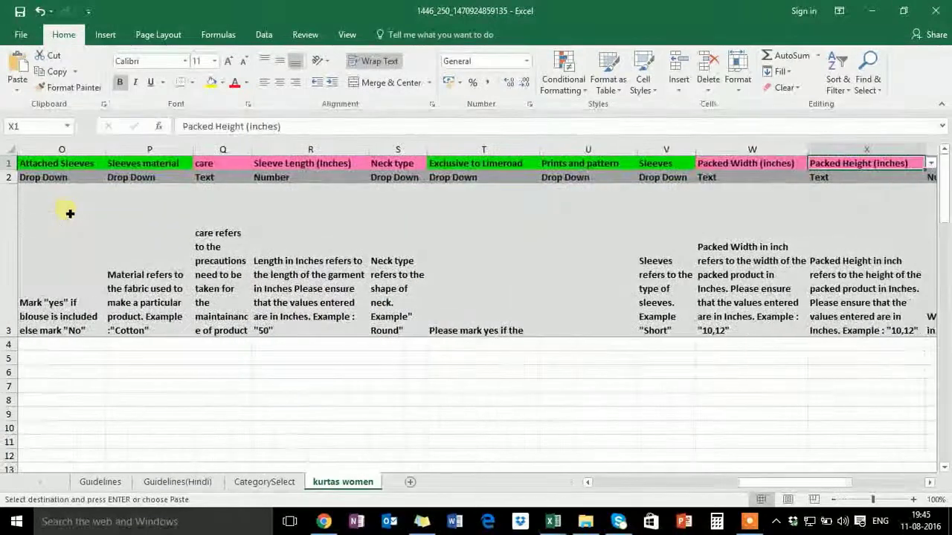
pyautogui.press('Left')
pyautogui.press('Left')
pyautogui.press('Left')
pyautogui.press('Left')
pyautogui.press('Left')
pyautogui.press('Left')
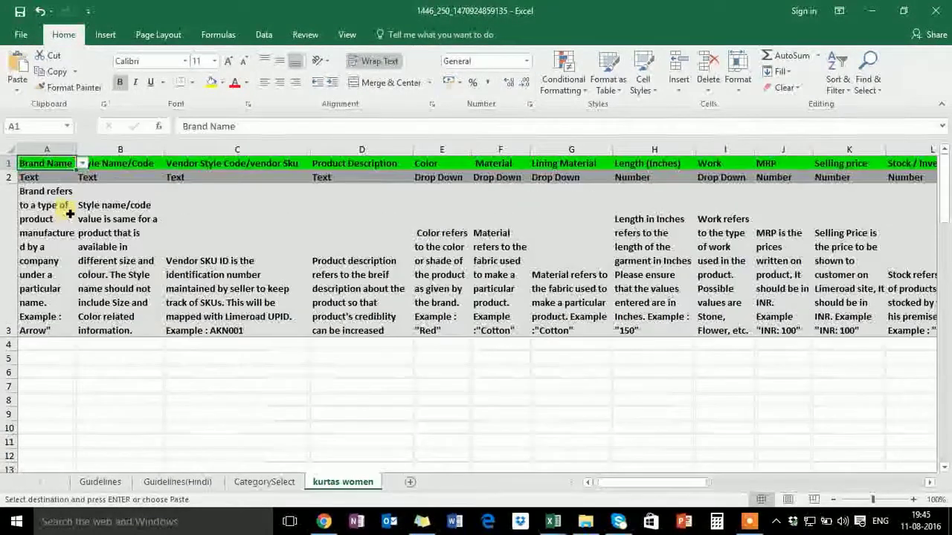
# Set the Brand Name in cell A4 to Elly from the available brand options.
pyautogui.click(53, 347)
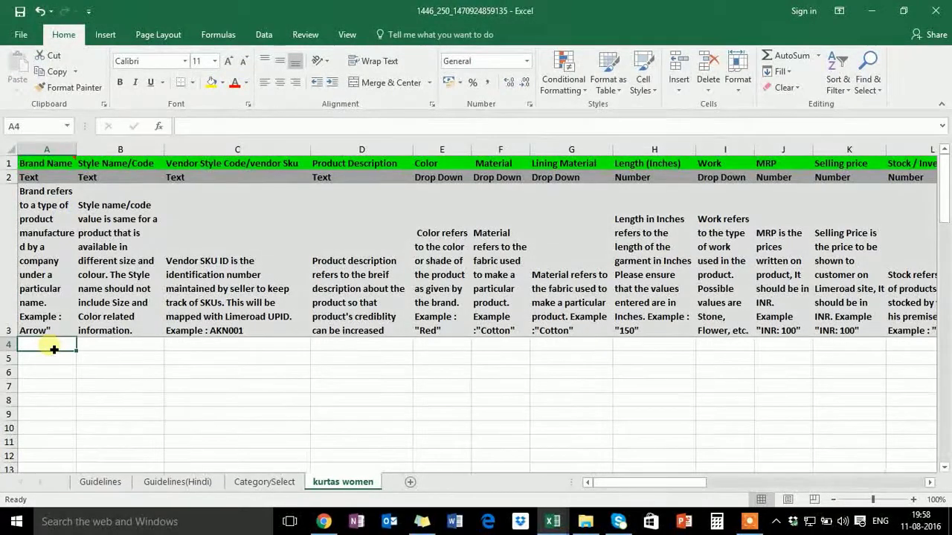
pyautogui.click(83, 346)
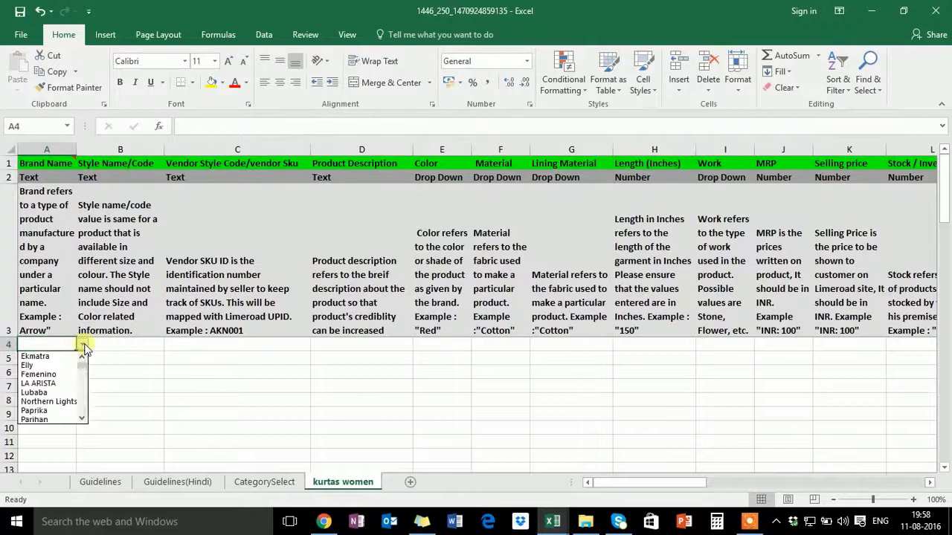
pyautogui.click(64, 366)
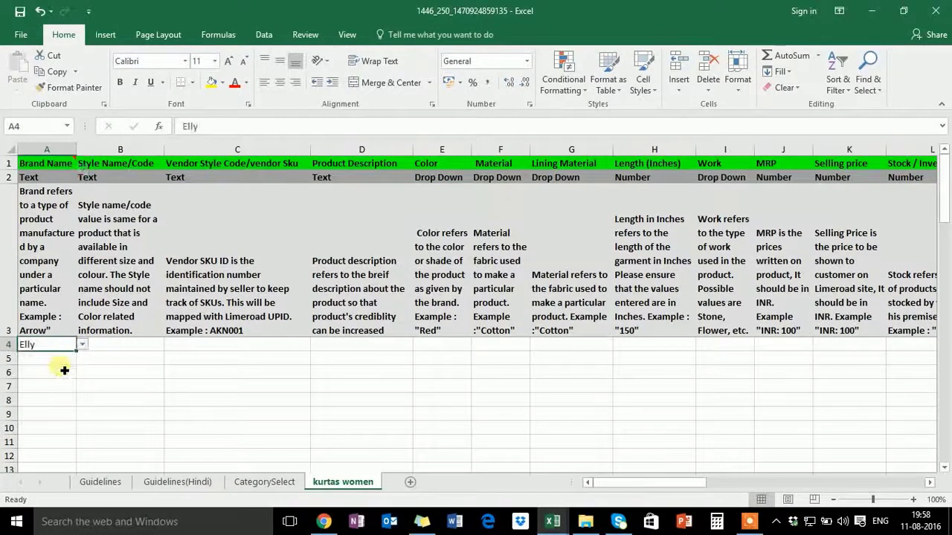
# Enter ABC_BLK as the style name in B4 and ABC_BLK_S as the vendor SKU in C4.
pyautogui.click(126, 349)
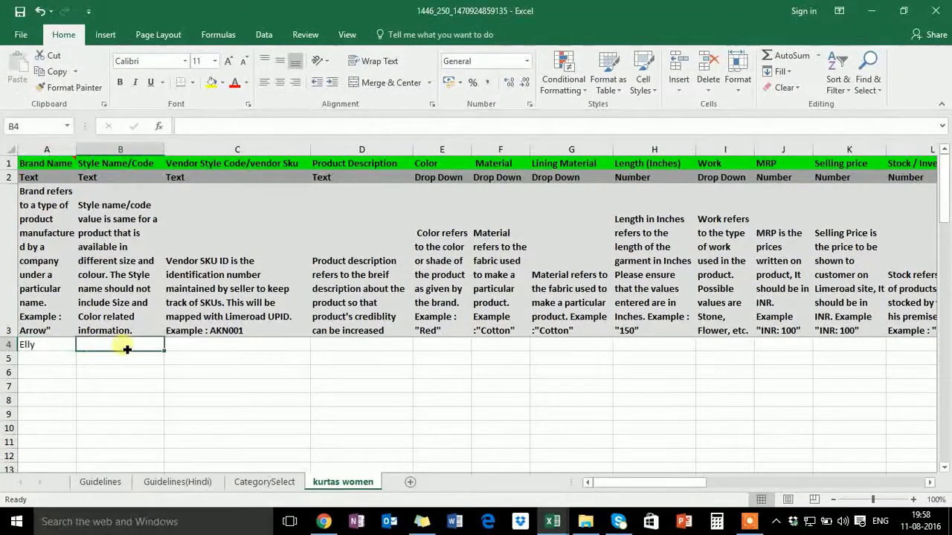
pyautogui.write('AB')
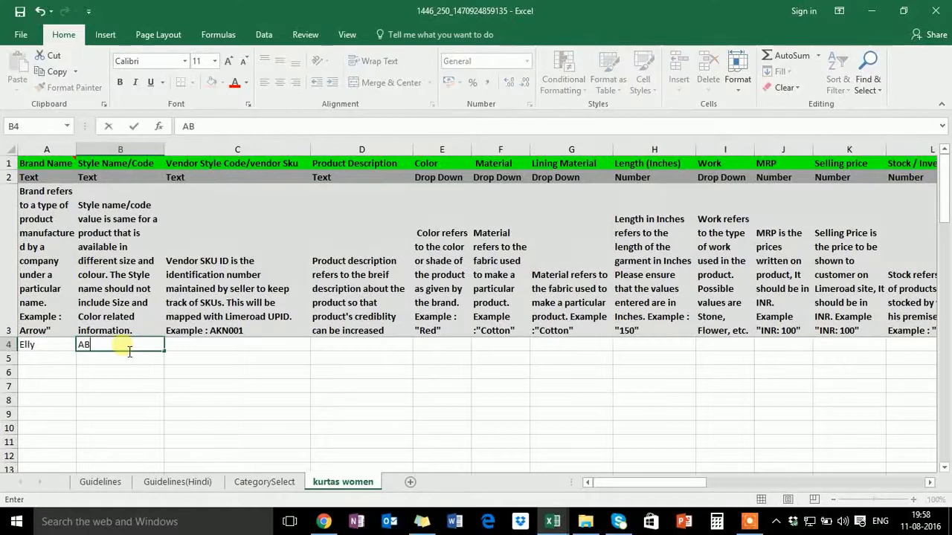
pyautogui.write('C_BLK')
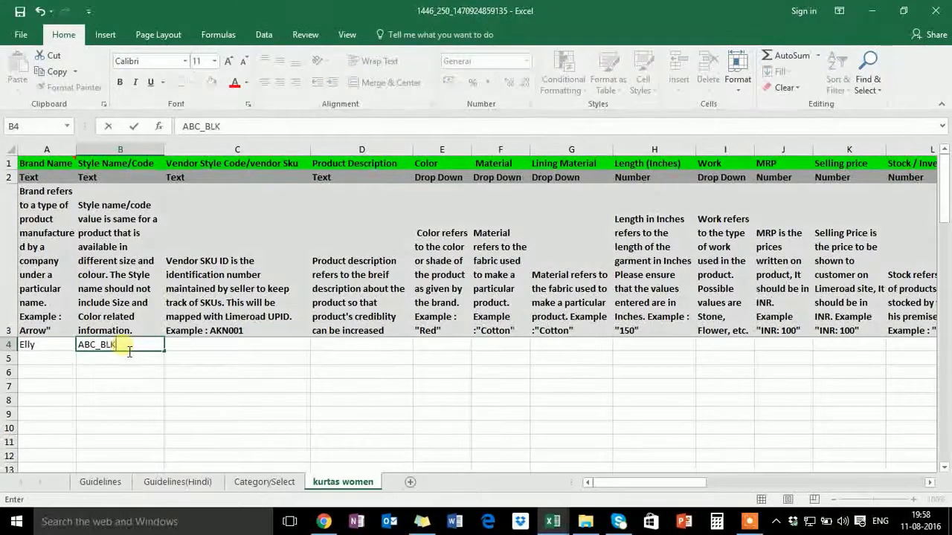
pyautogui.press('Tab')
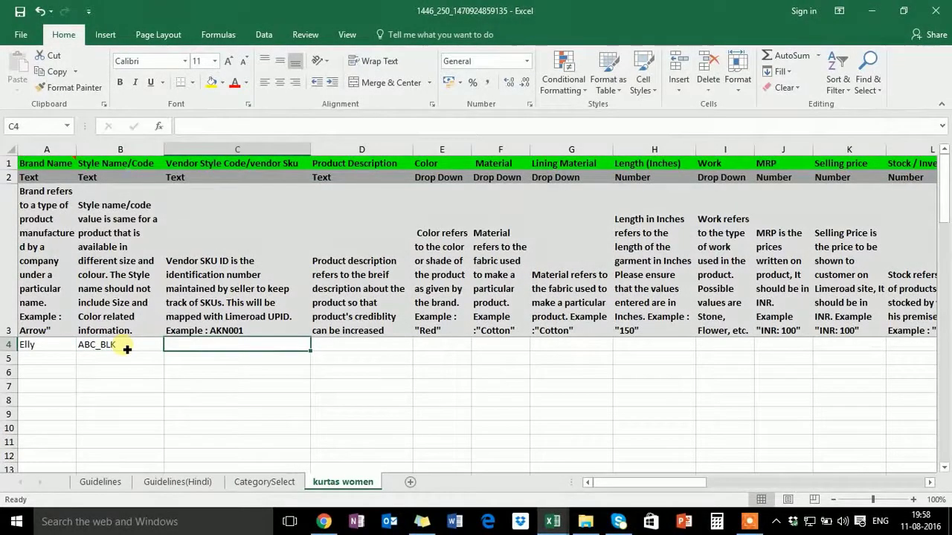
pyautogui.write('ABC_BLK_S')
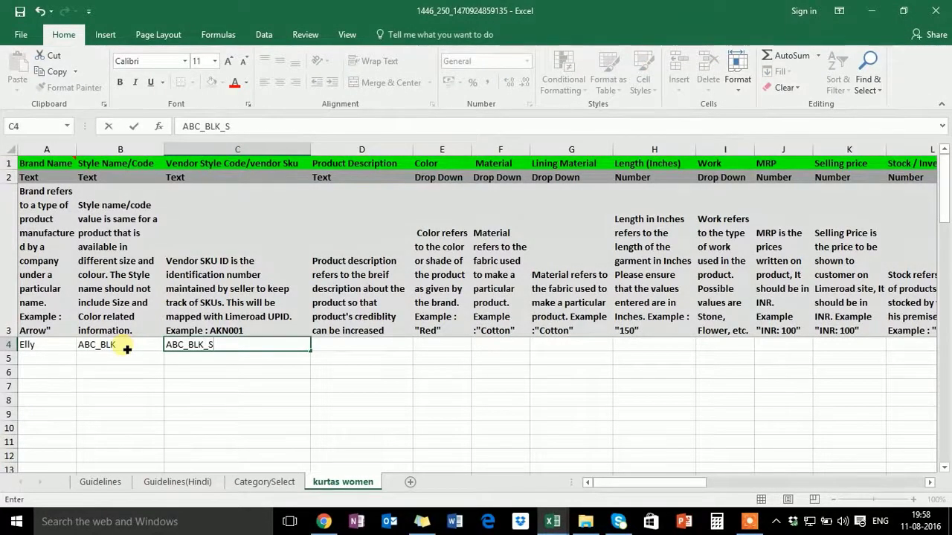
pyautogui.press('Tab')
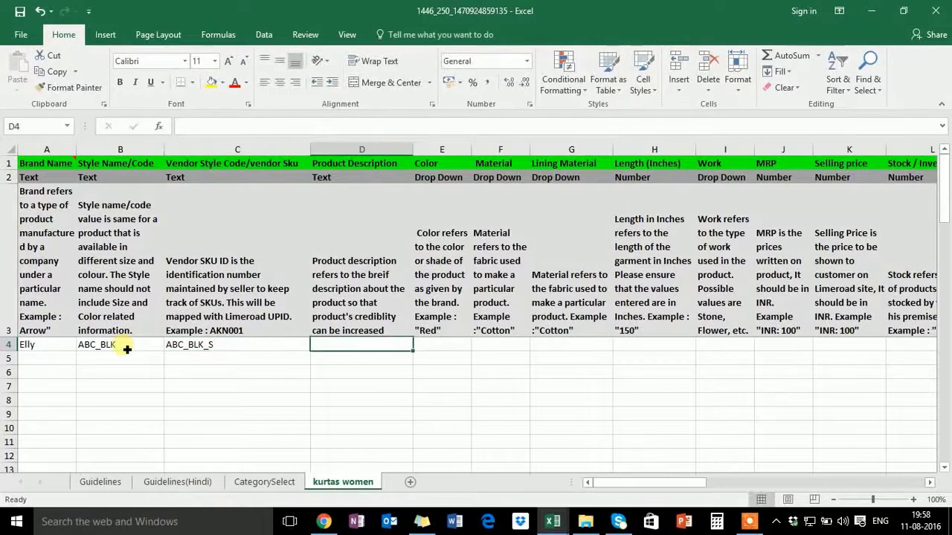
# Enter Black Cotton Kurta as the product description in D4 and set the color in E4 to Black.
pyautogui.write('Bl')
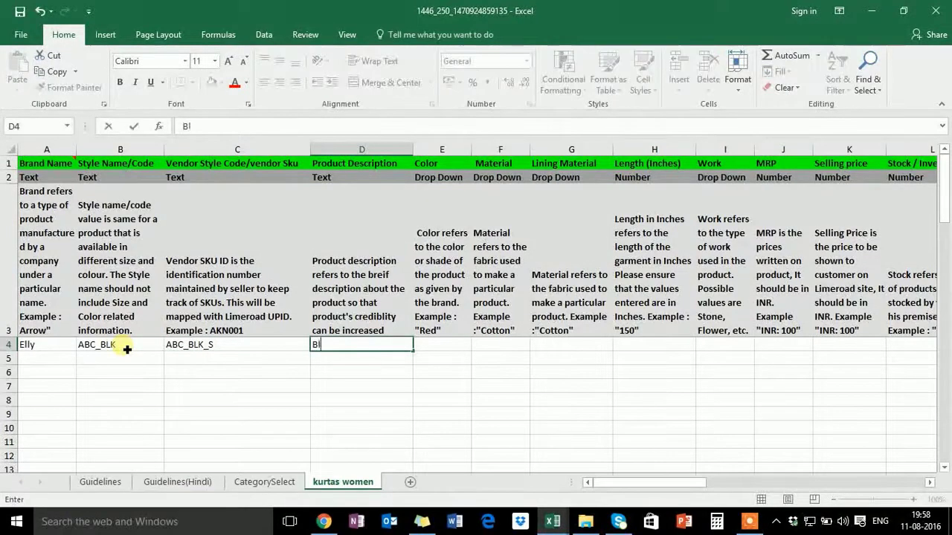
pyautogui.write('ack Cotton Kurta')
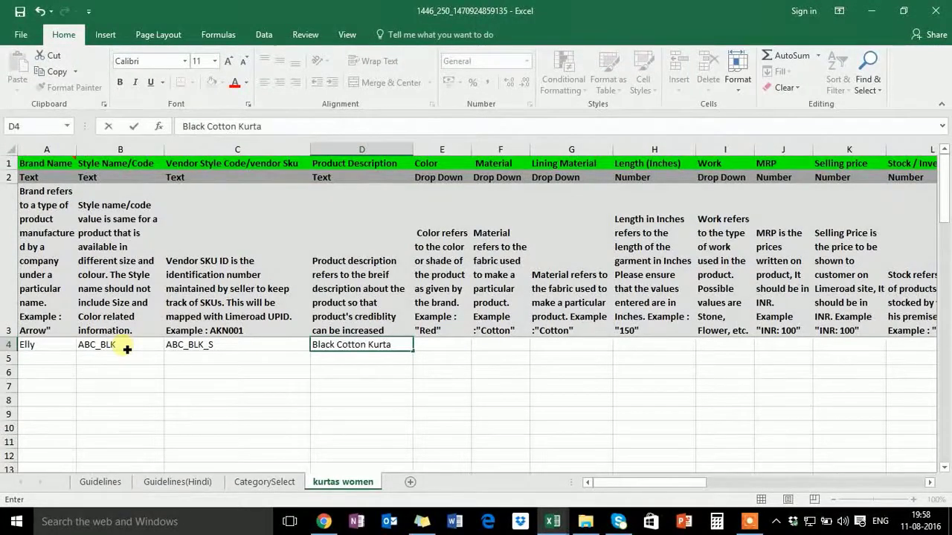
pyautogui.press('Tab')
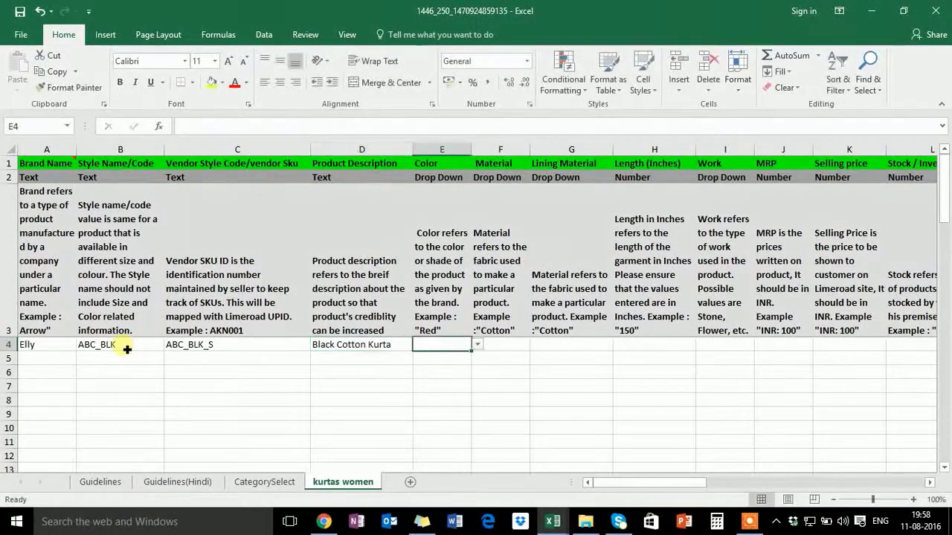
pyautogui.click(478, 345)
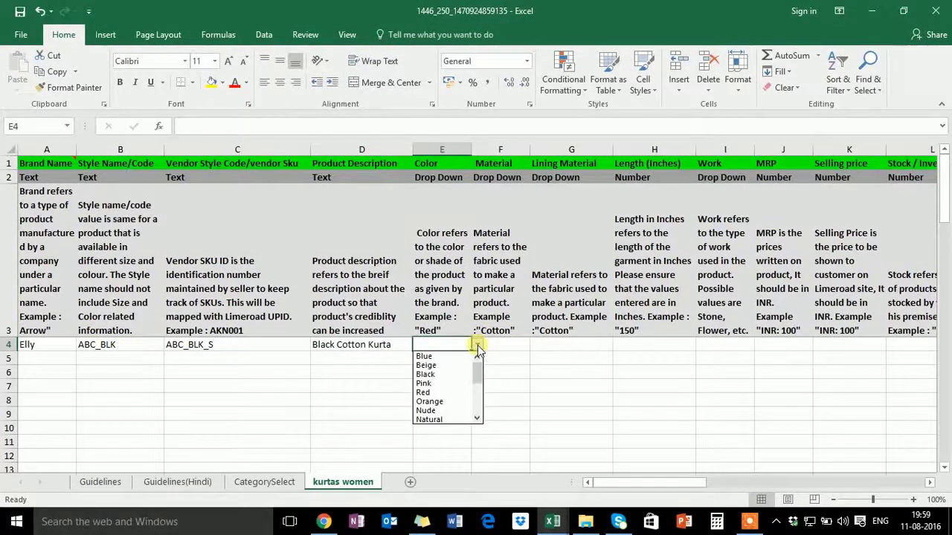
pyautogui.click(428, 374)
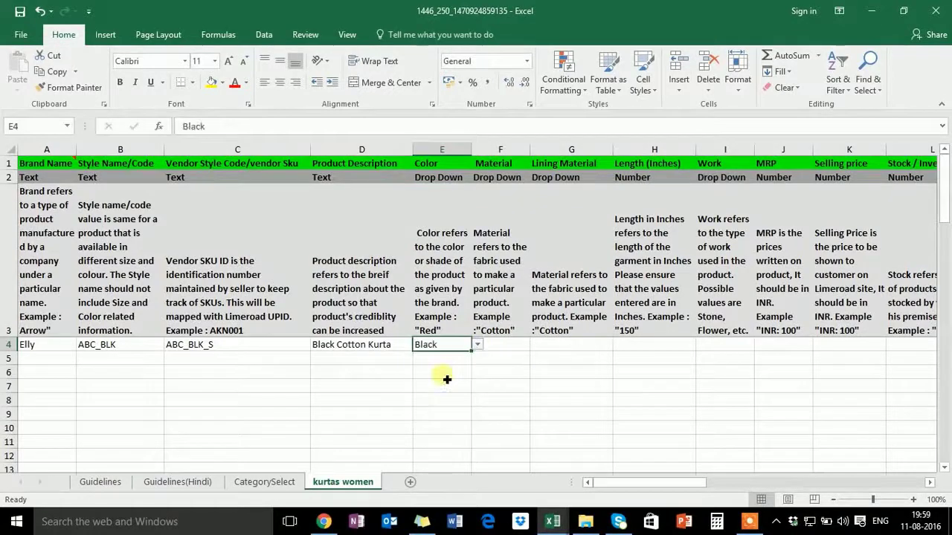
# Set both the Material in F4 and the Lining Material in G4 to Cotton.
pyautogui.click(511, 350)
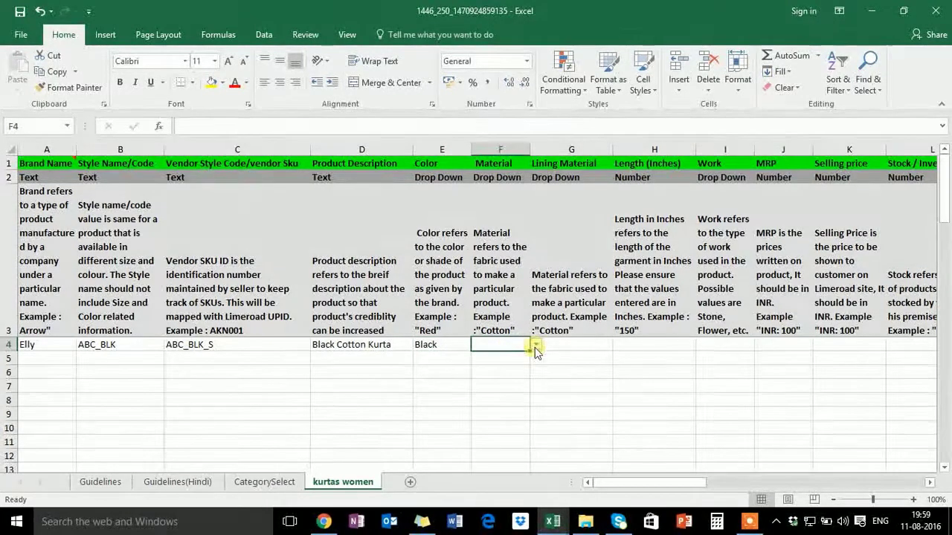
pyautogui.click(536, 347)
pyautogui.click(520, 357)
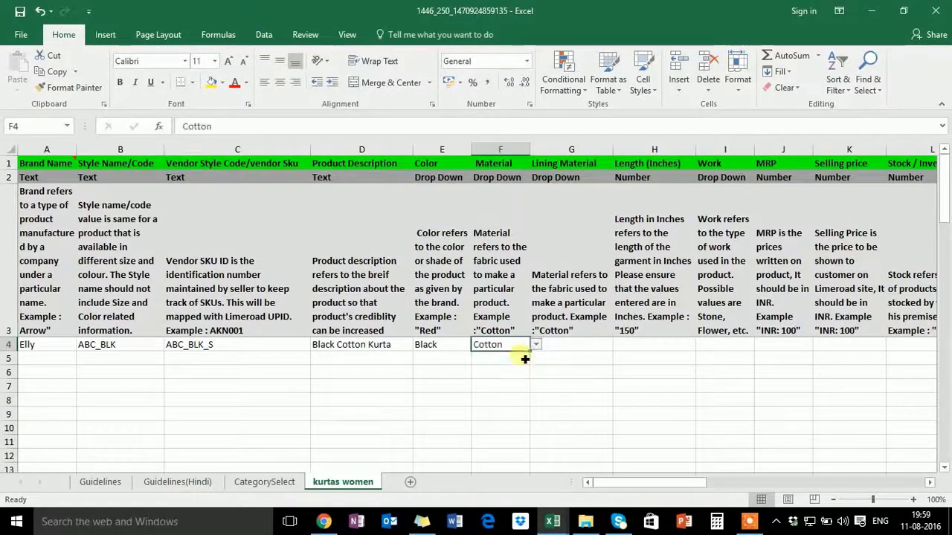
pyautogui.click(573, 350)
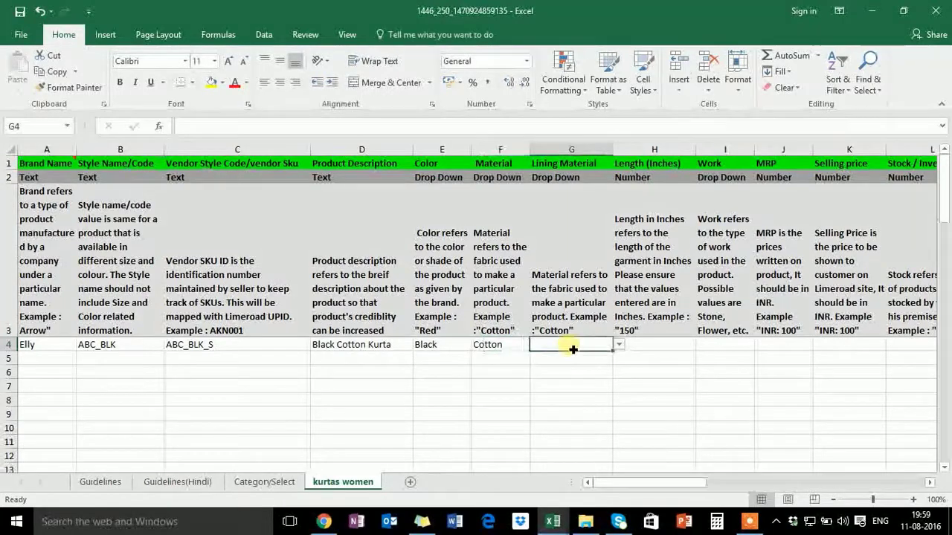
pyautogui.click(618, 346)
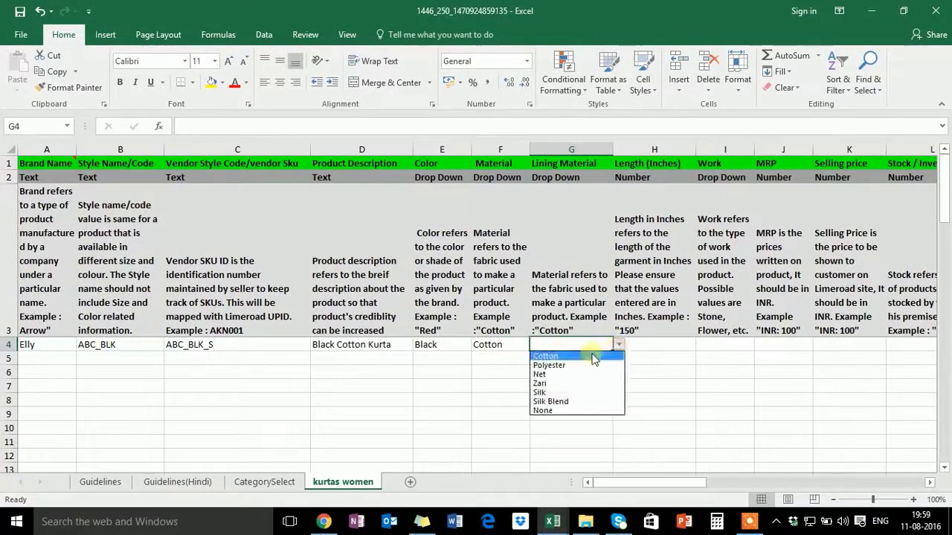
pyautogui.click(587, 357)
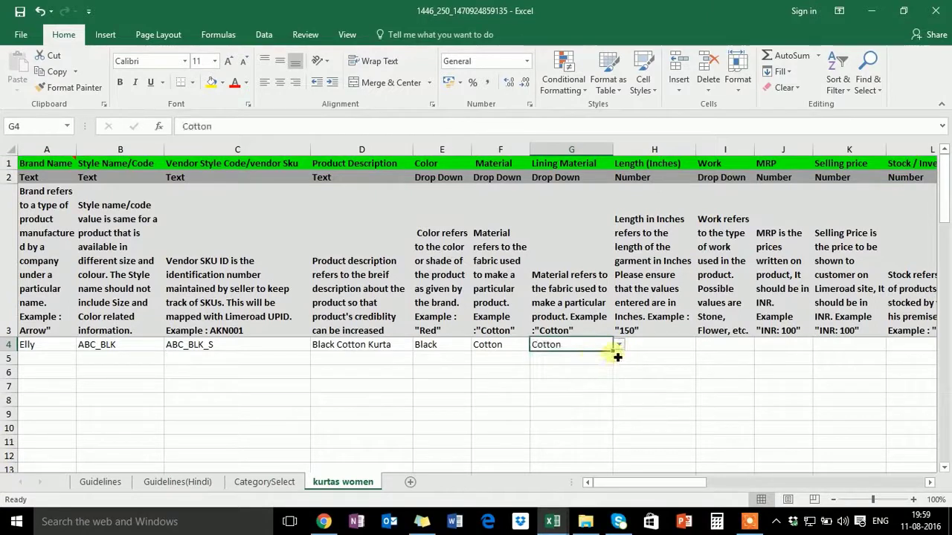
# Enter a length of 38 inches in H4 and set the Work type in I4 to Brocade.
pyautogui.click(655, 350)
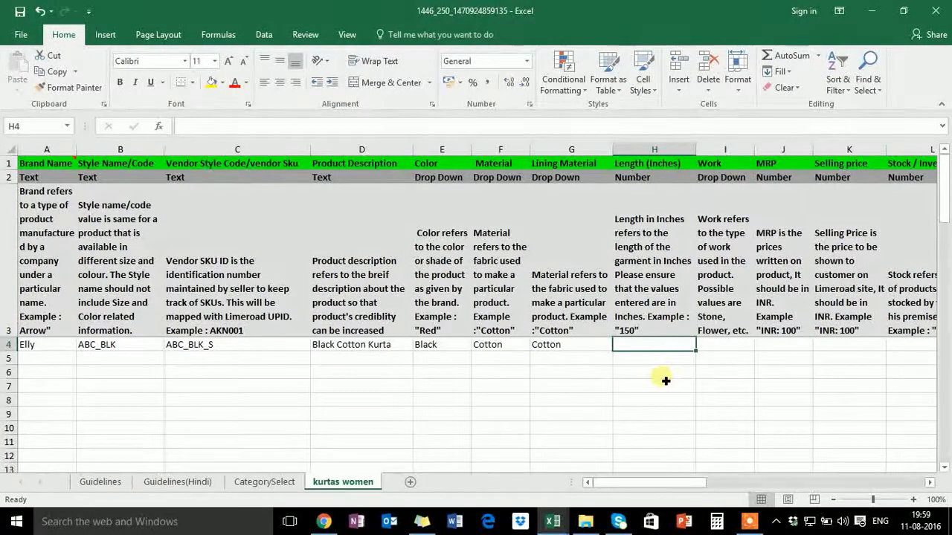
pyautogui.write('38')
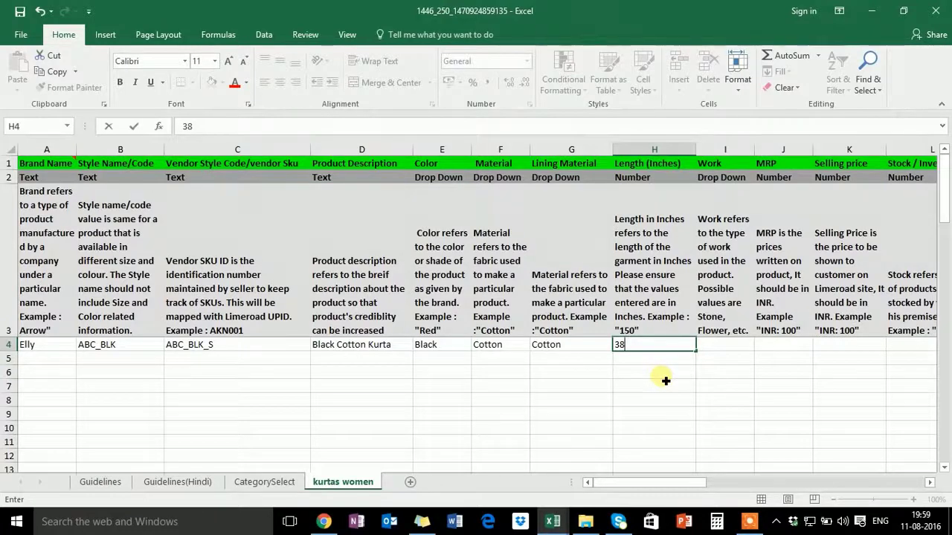
pyautogui.press('Tab')
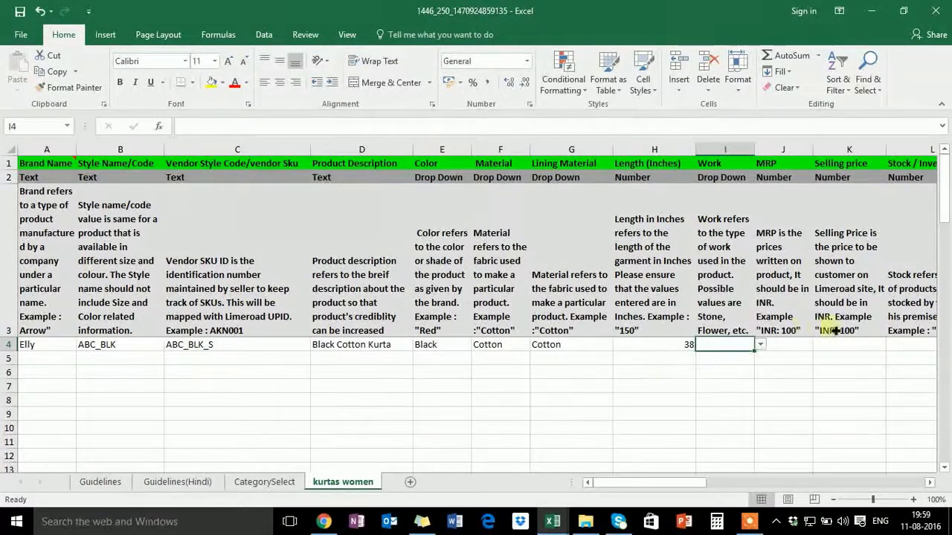
pyautogui.click(759, 345)
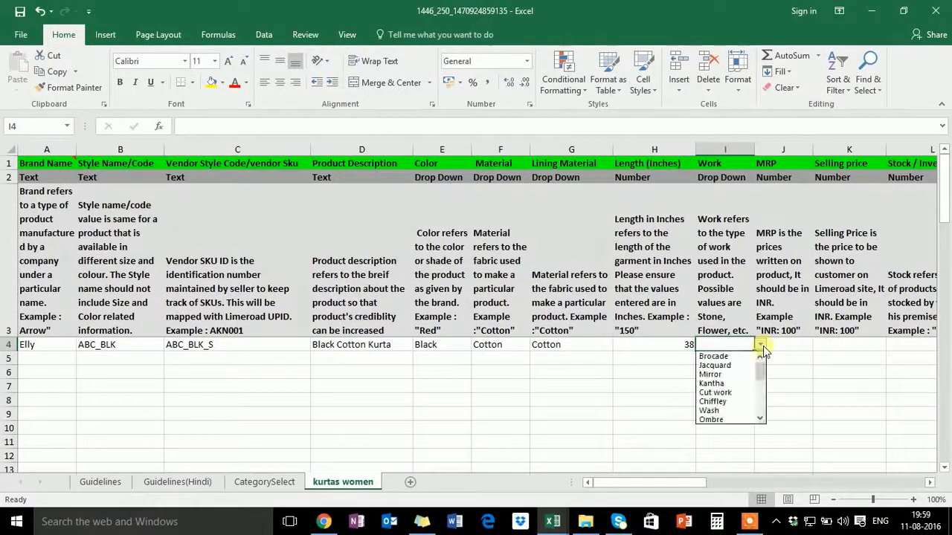
pyautogui.click(744, 360)
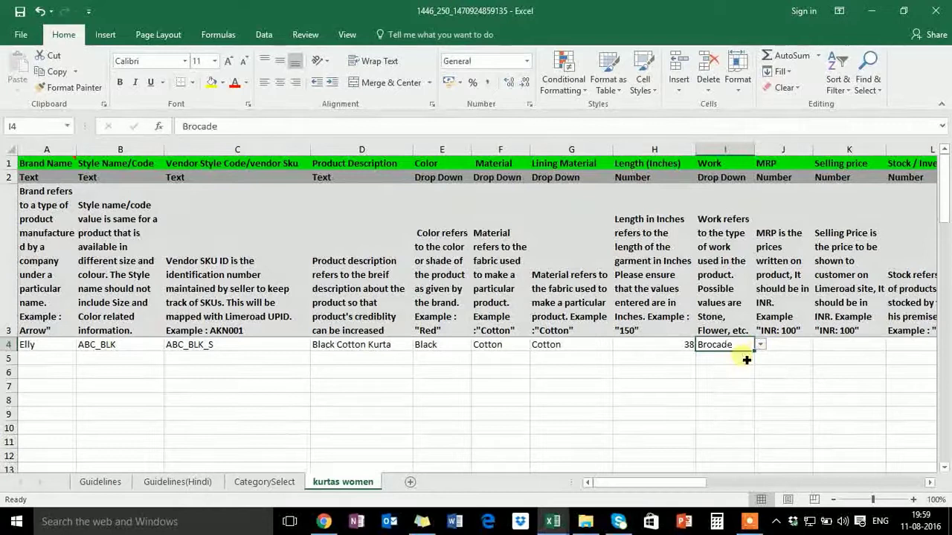
# Enter an MRP of 200 in J4 and a selling price of 150 in K4.
pyautogui.press('Tab')
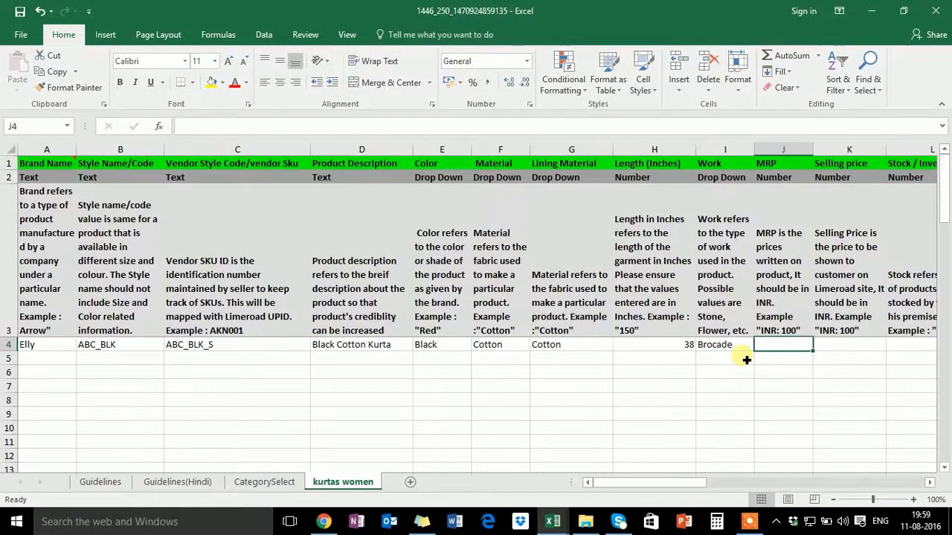
pyautogui.write('200')
pyautogui.press('Tab')
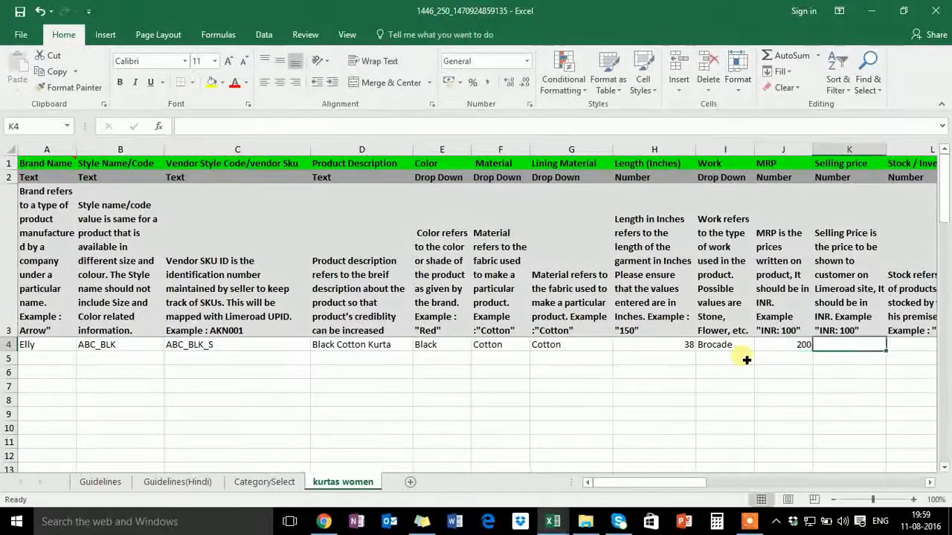
pyautogui.write('1')
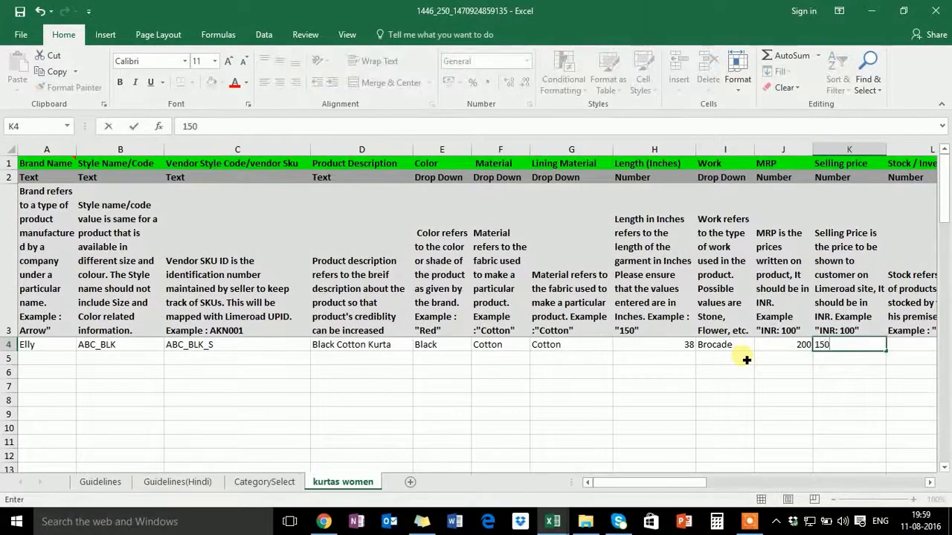
pyautogui.write('50')
pyautogui.press('Tab')
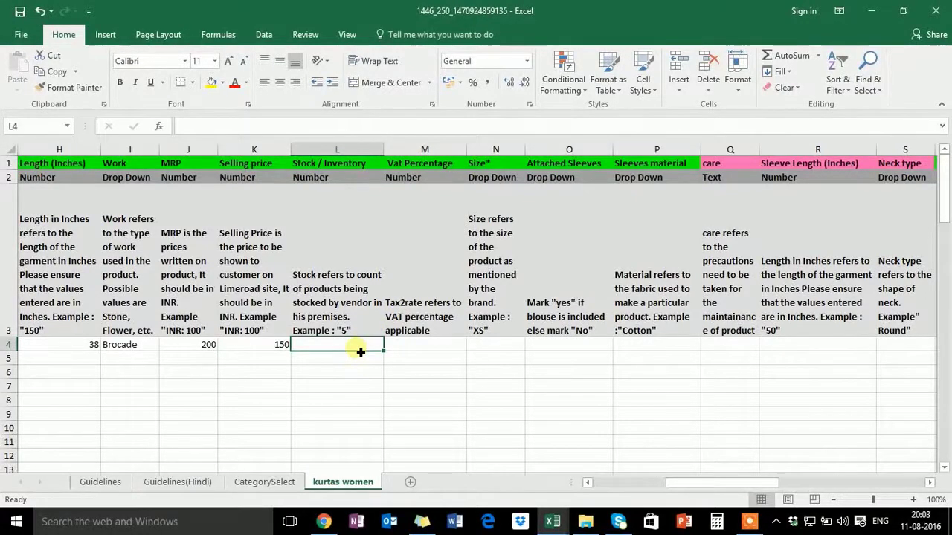
# Enter a stock quantity of 5 in L4 and a VAT percentage of 5 in M4.
pyautogui.write('5')
pyautogui.press('Tab')
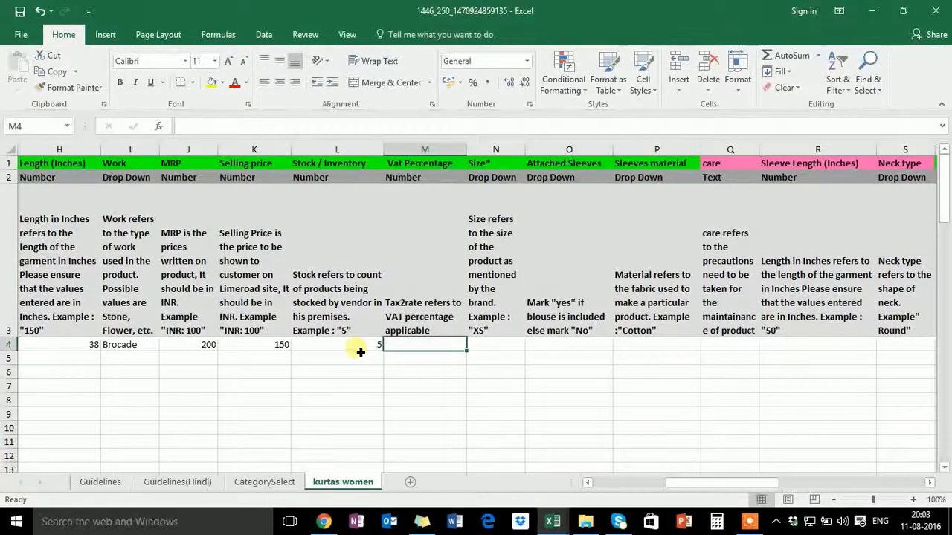
pyautogui.write('5')
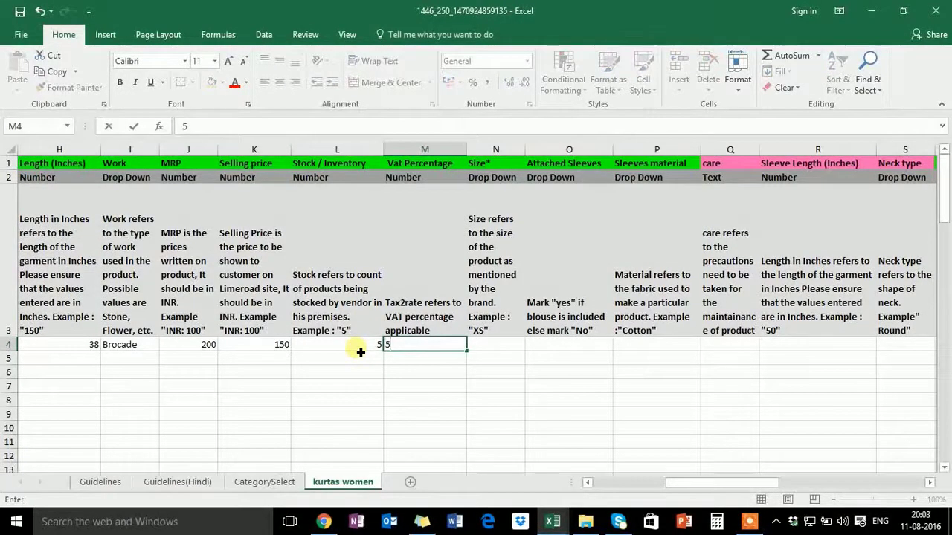
pyautogui.press('Tab')
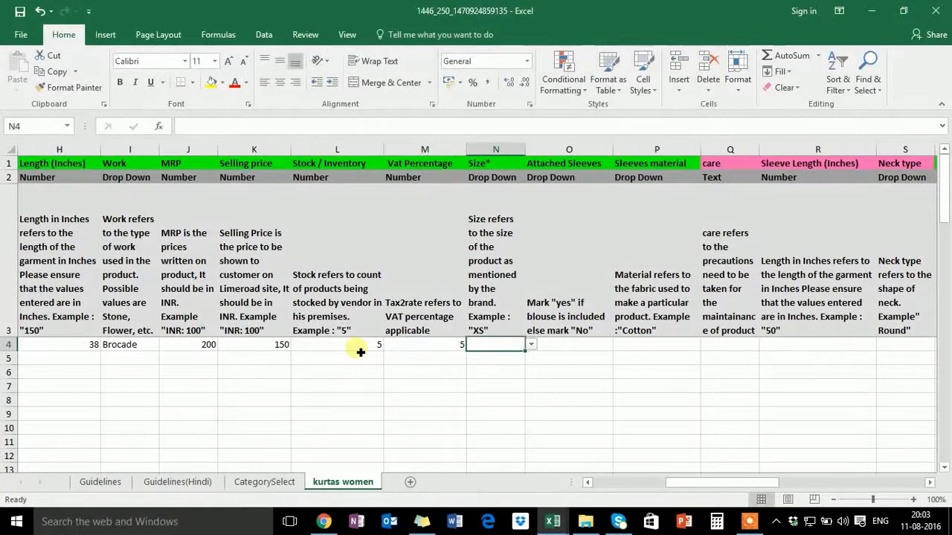
# Set the Size in N4 to S and Attached Sleeves in O4 to Yes.
pyautogui.click(530, 345)
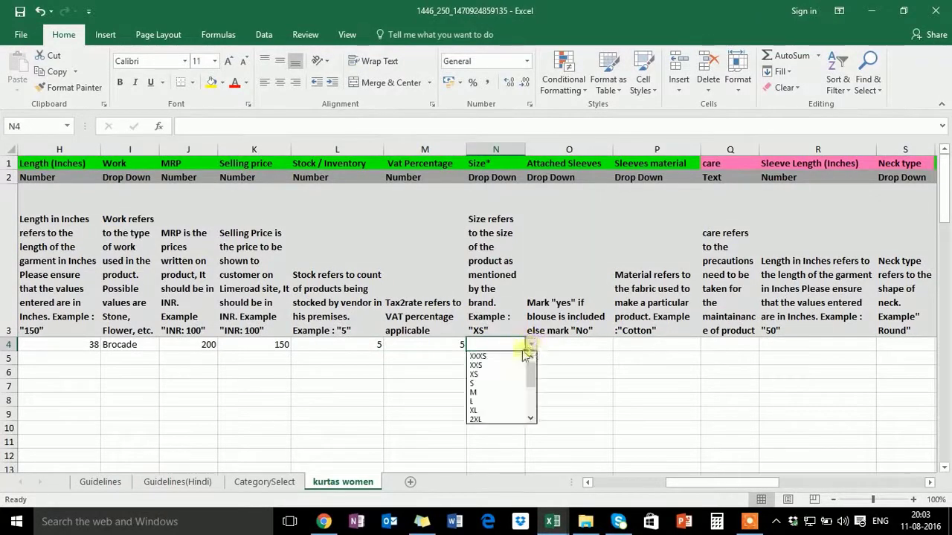
pyautogui.click(495, 383)
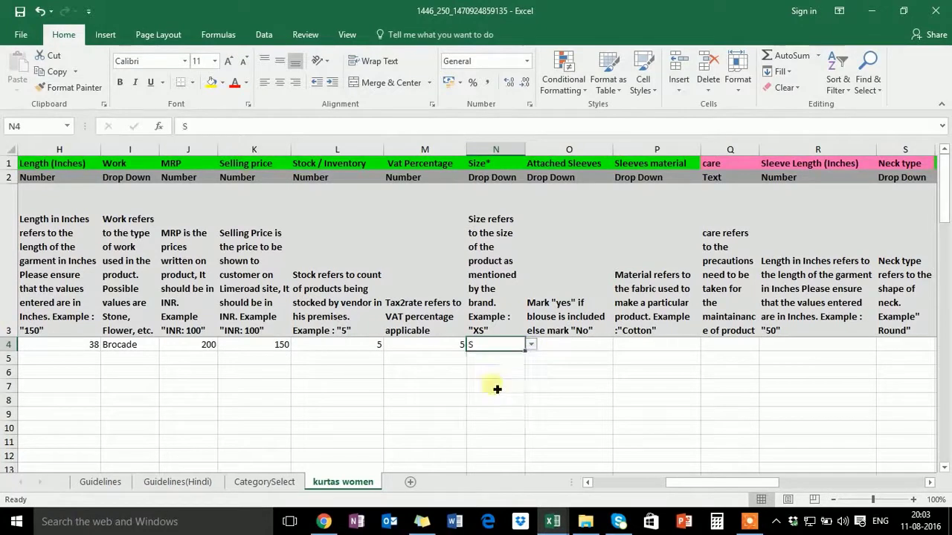
pyautogui.click(570, 348)
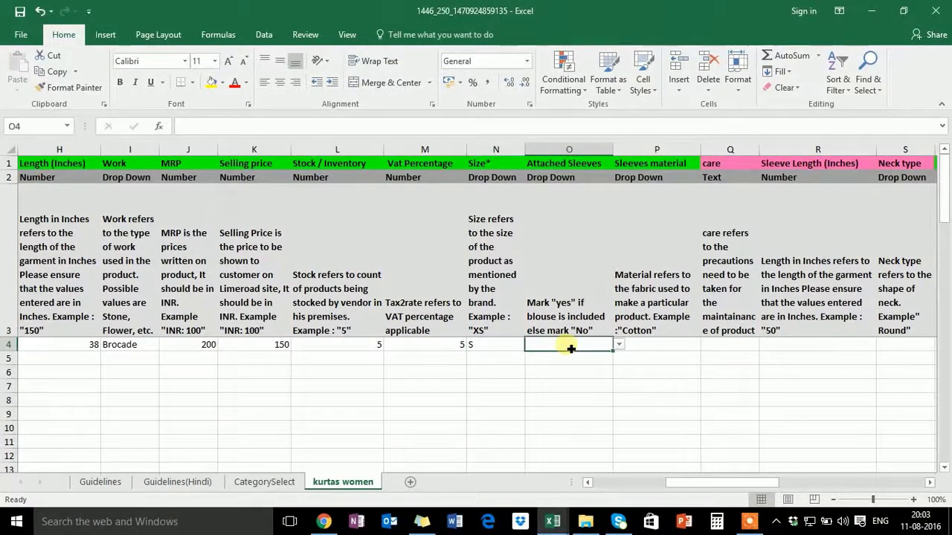
pyautogui.click(619, 345)
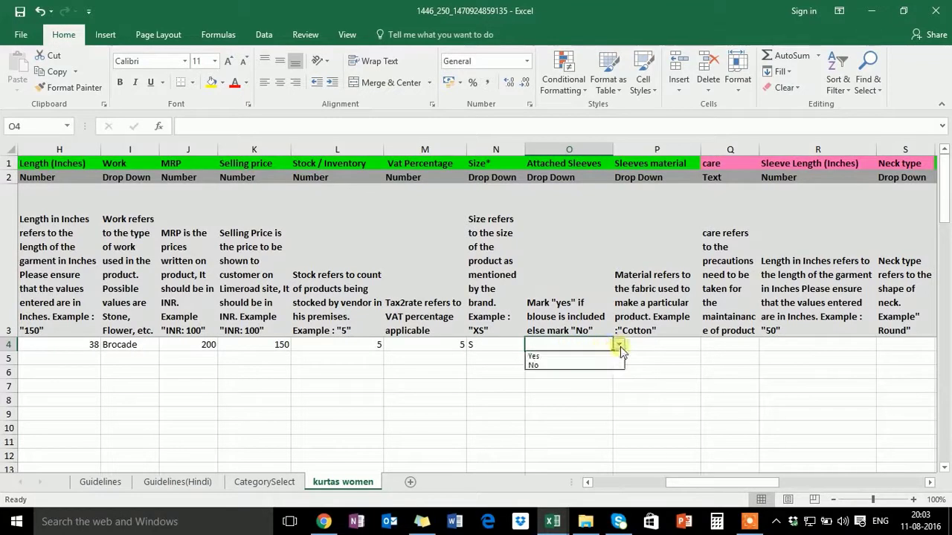
pyautogui.click(608, 358)
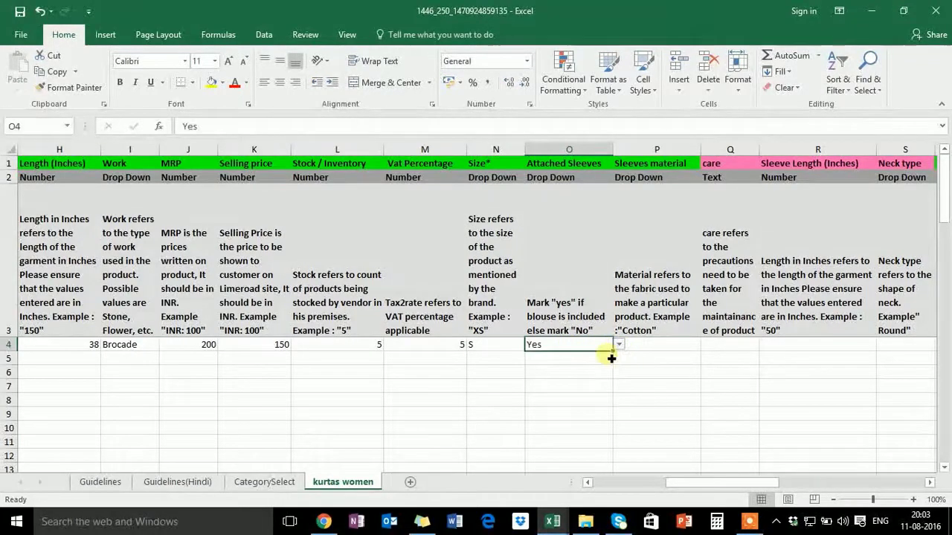
# Set the Sleeves material in P4 to Cotton from the available material options.
pyautogui.click(665, 348)
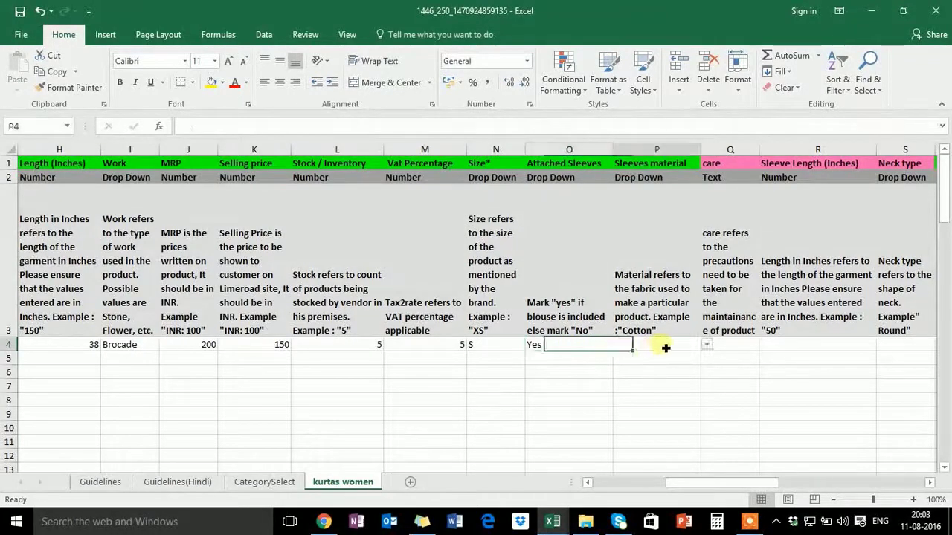
pyautogui.click(707, 345)
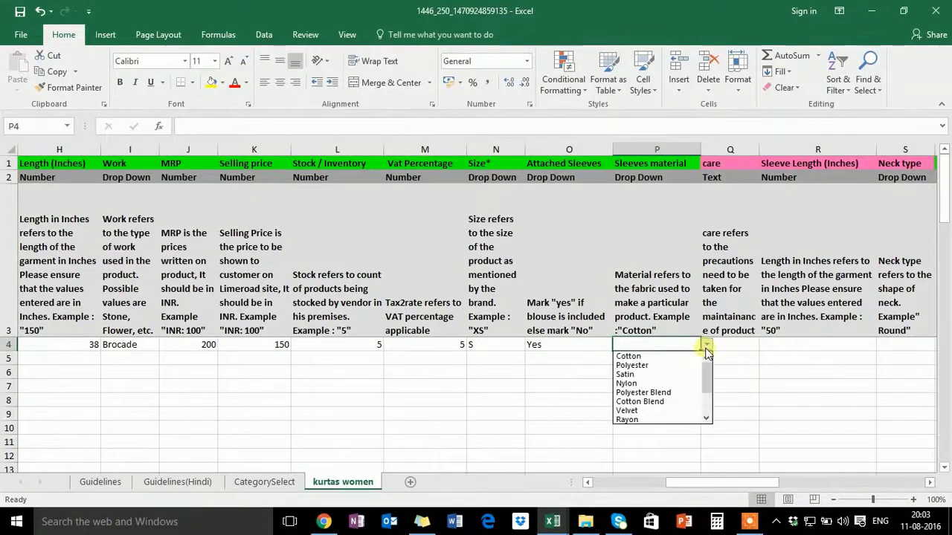
pyautogui.click(669, 358)
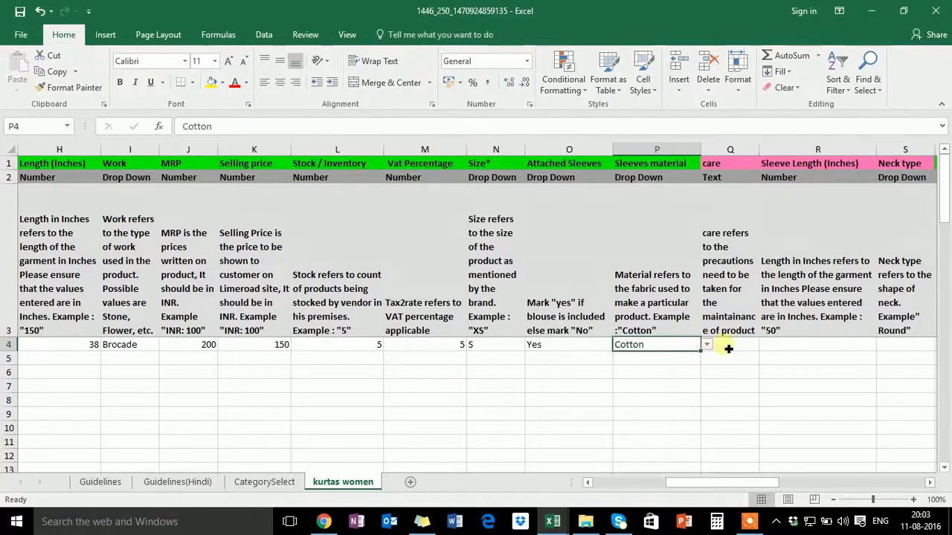
# Examine the row 4 columns after Sleeves material, from care, Sleeve Length and Neck type through Exclusive to Limeroad and Prints and pattern.
pyautogui.click(735, 346)
pyautogui.press('Right')
pyautogui.press('Right')
pyautogui.press('Right')
pyautogui.press('Right')
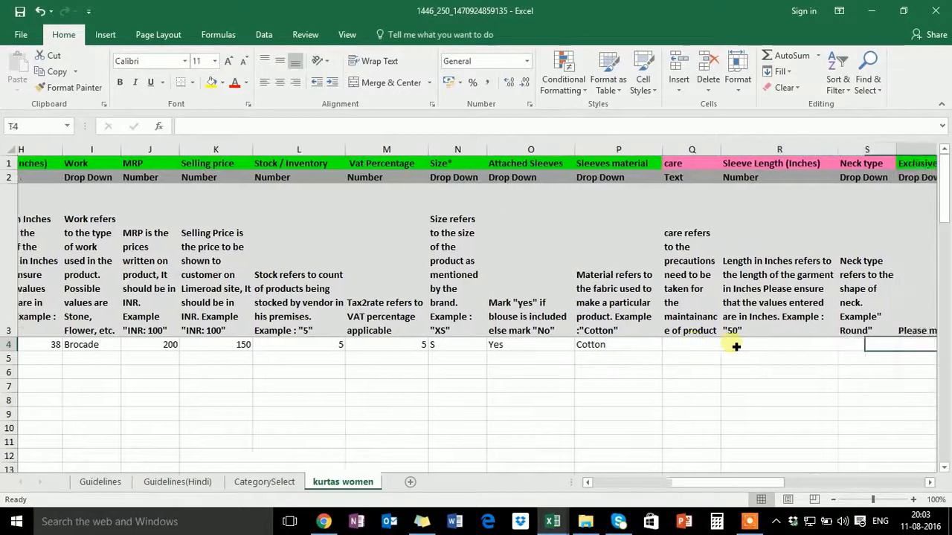
pyautogui.press('Left')
pyautogui.press('Left')
pyautogui.press('Left')
pyautogui.press('Right')
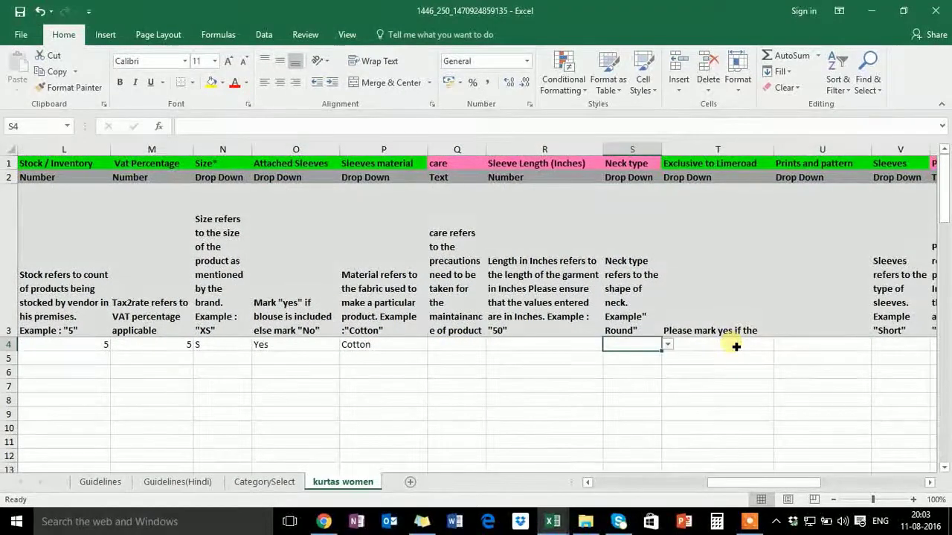
pyautogui.press('Left')
pyautogui.press('Left')
pyautogui.press('Right')
pyautogui.press('Right')
pyautogui.press('Right')
pyautogui.press('Right')
pyautogui.press('Right')
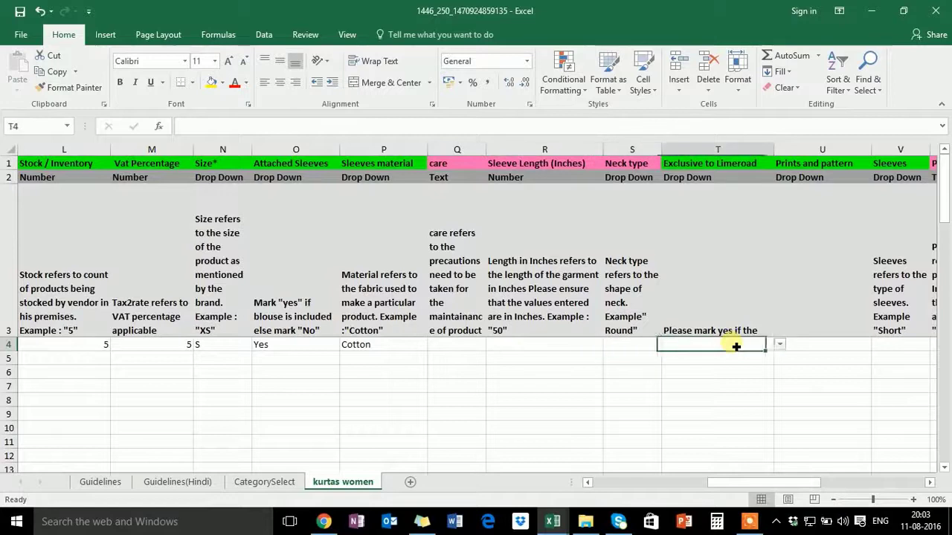
pyautogui.press('Right')
pyautogui.press('Right')
pyautogui.press('Left')
pyautogui.press('Left')
pyautogui.press('Left')
pyautogui.press('Left')
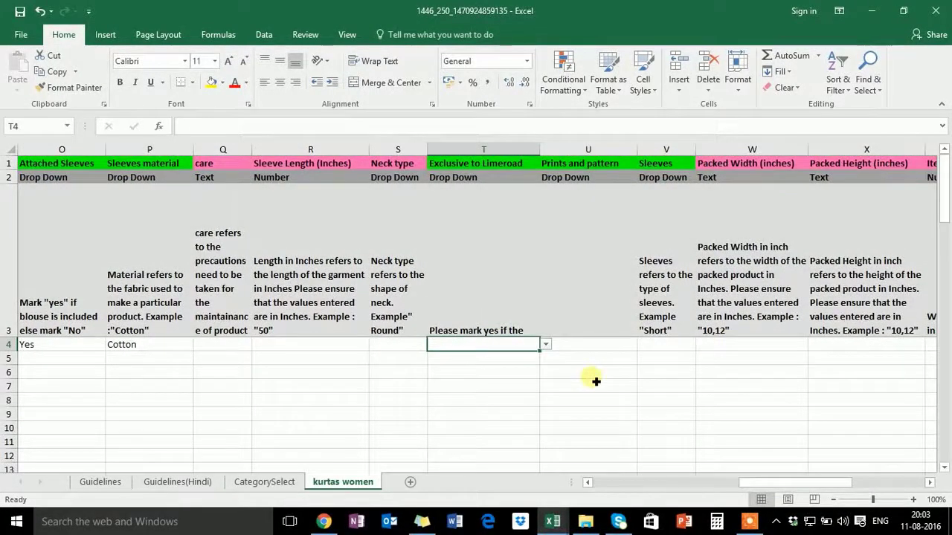
# Set Exclusive to Limeroad in T4 to yes and Prints and pattern in U4 to Floral.
pyautogui.click(545, 345)
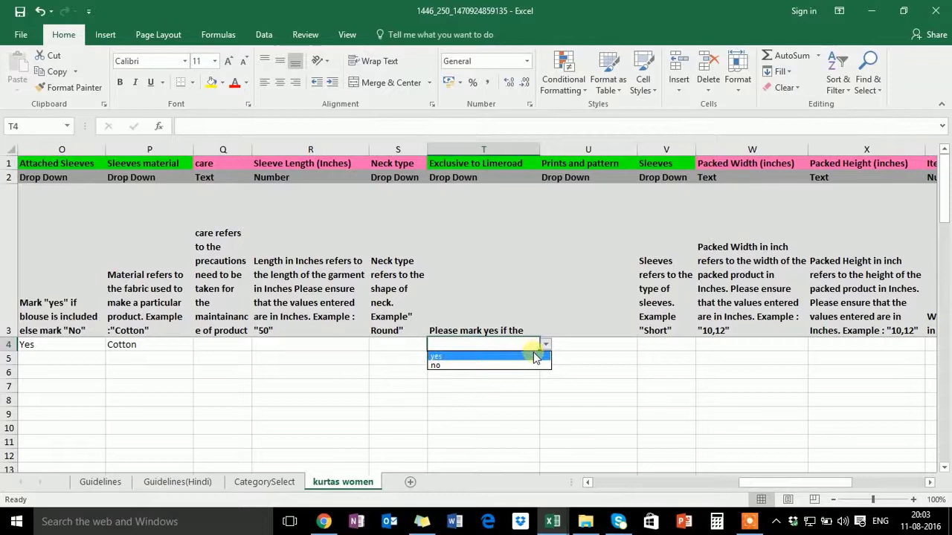
pyautogui.click(536, 357)
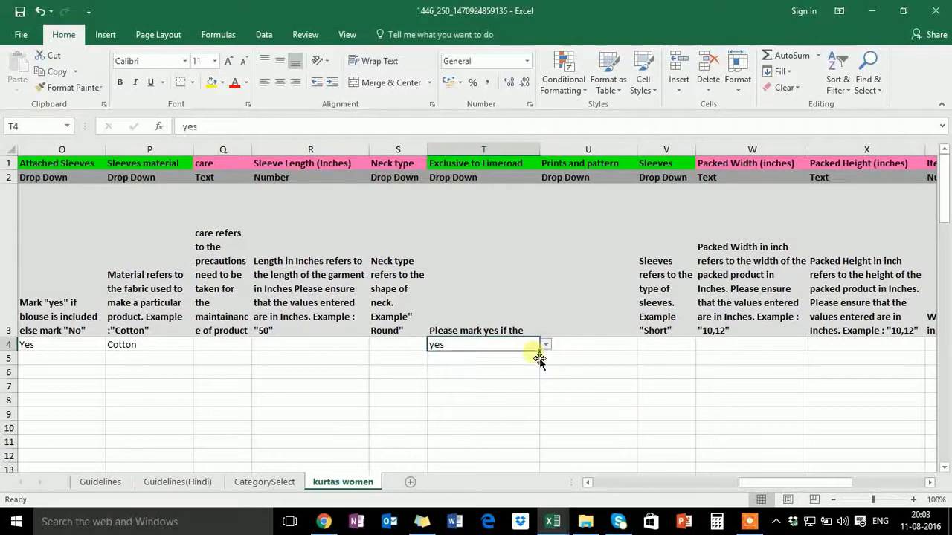
pyautogui.click(581, 347)
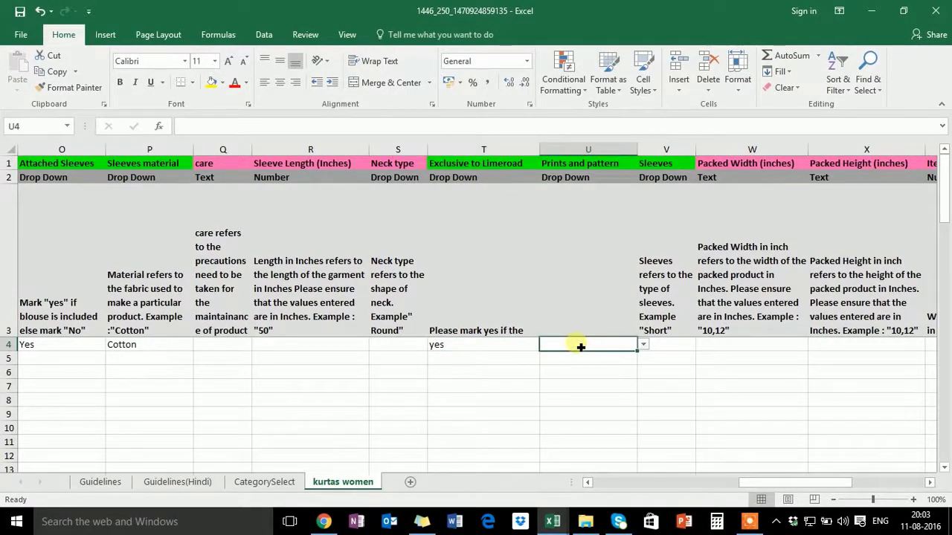
pyautogui.click(642, 346)
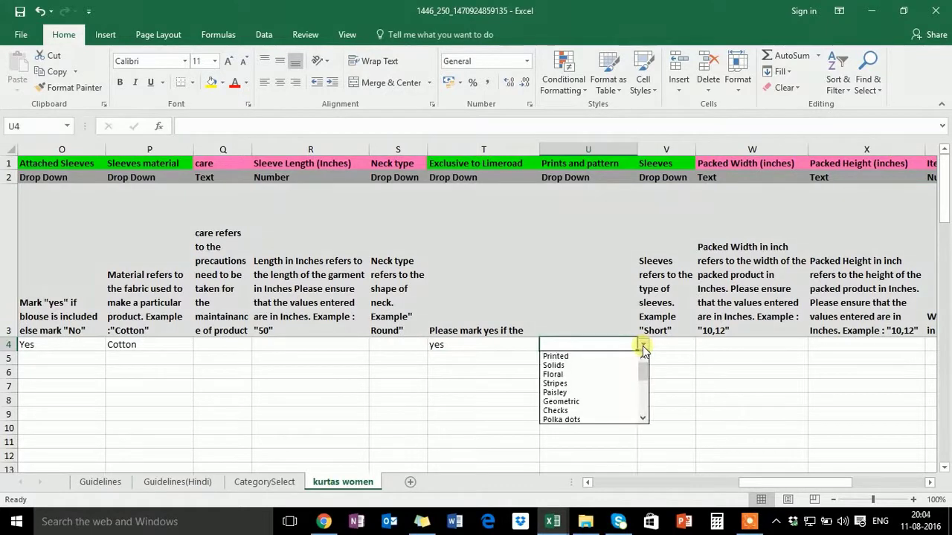
pyautogui.click(580, 378)
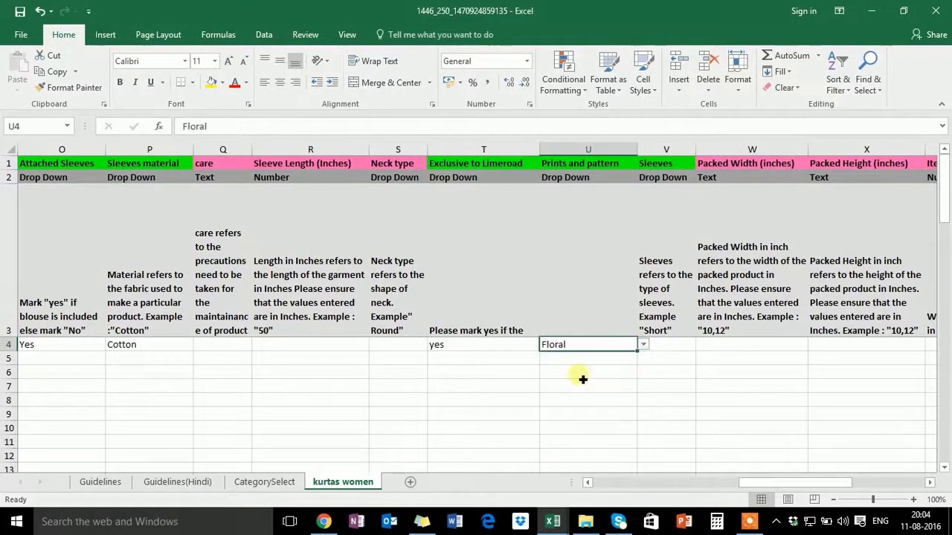
# Set the Sleeves type in V4 to Half after checking the available sleeve options.
pyautogui.click(676, 349)
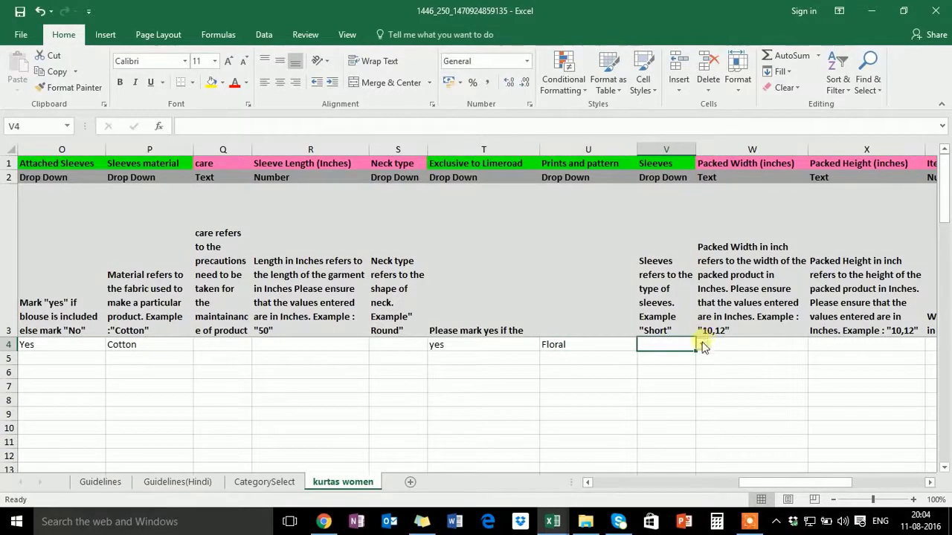
pyautogui.click(701, 349)
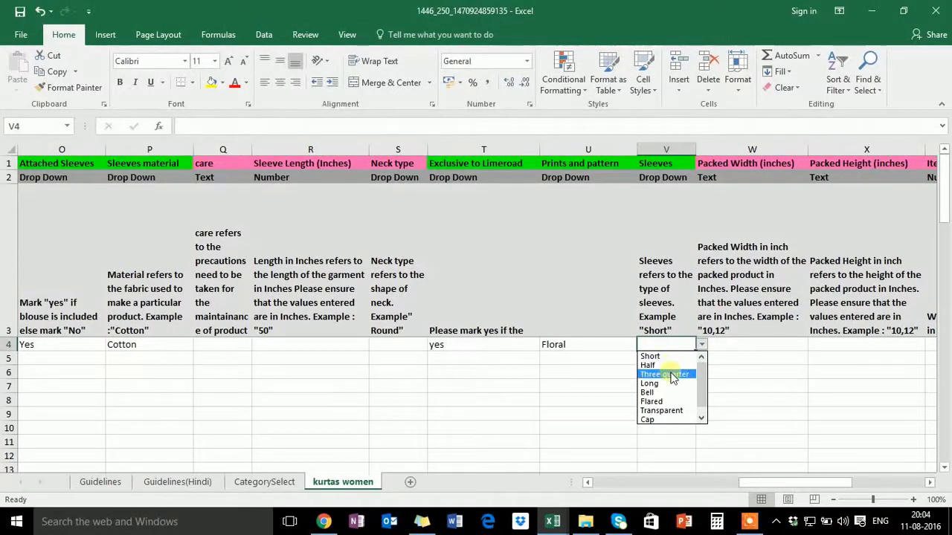
pyautogui.click(701, 419)
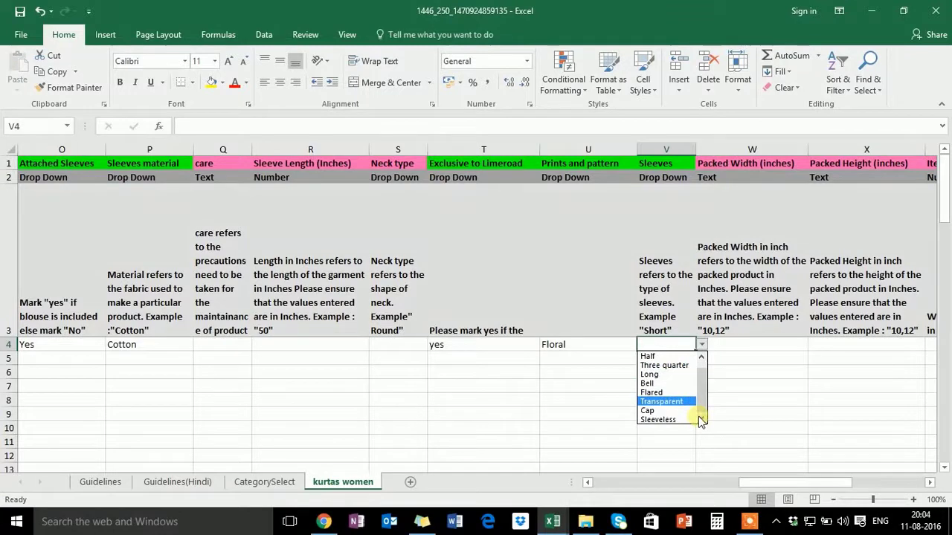
pyautogui.click(701, 356)
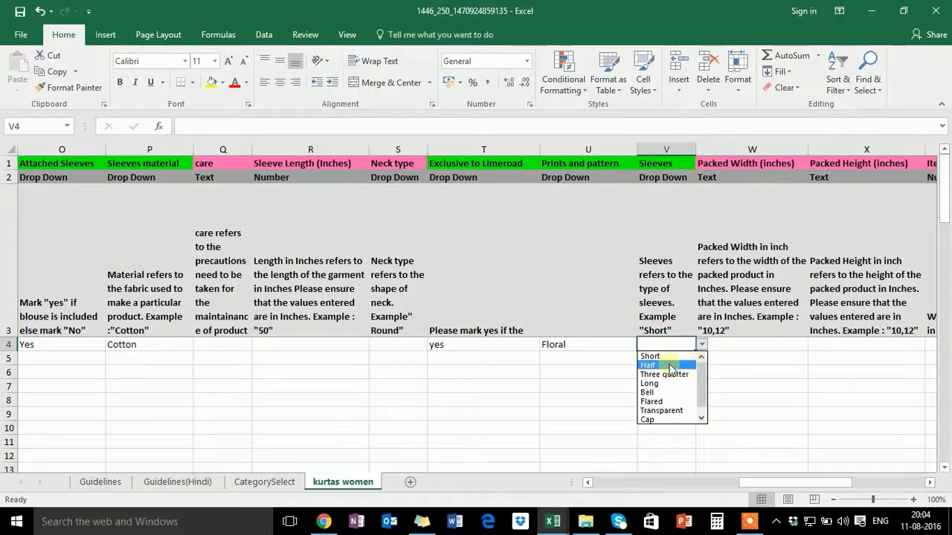
pyautogui.click(669, 365)
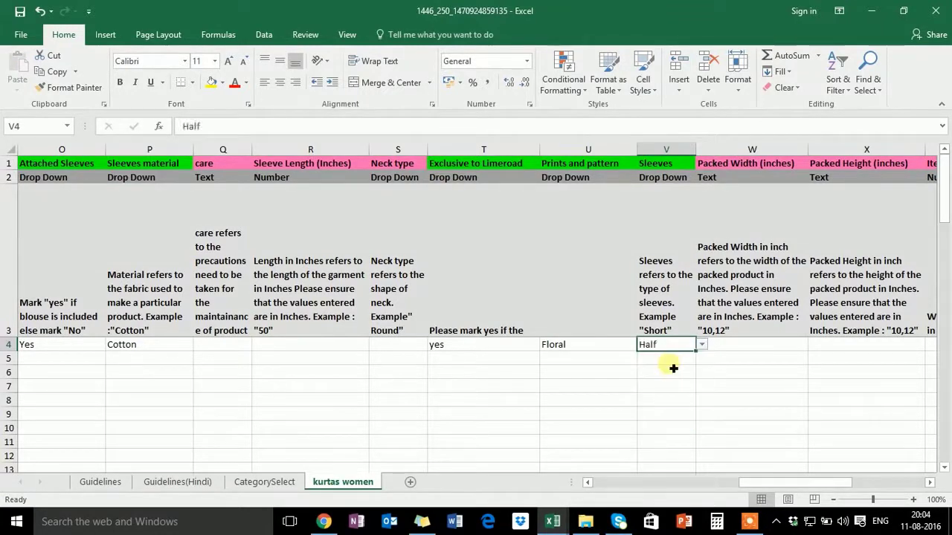
# Examine the optional columns after Sleeves, from Packed Width, Packed Height, Item Weight and Packed Length through the Image URL columns.
pyautogui.click(731, 351)
pyautogui.press('Right')
pyautogui.press('Right')
pyautogui.press('Right')
pyautogui.press('Right')
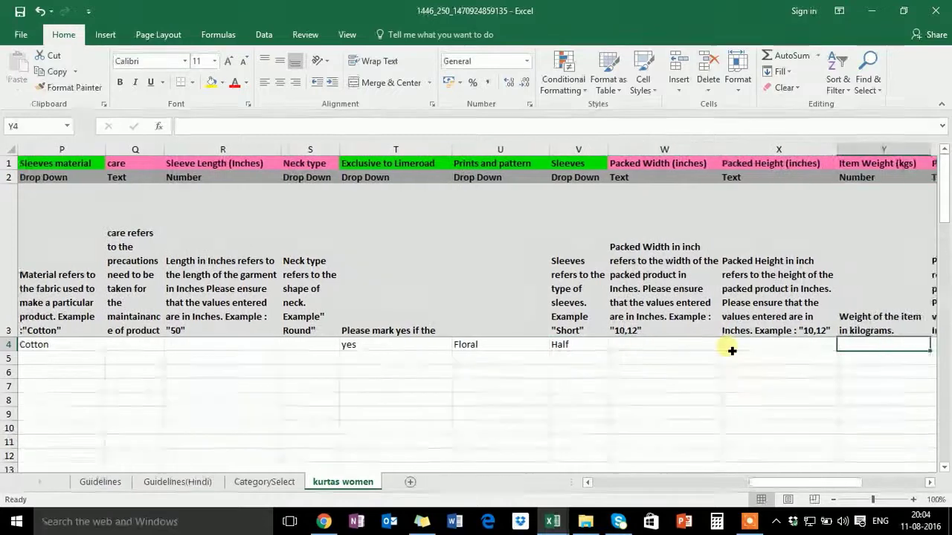
pyautogui.press('Left')
pyautogui.press('Left')
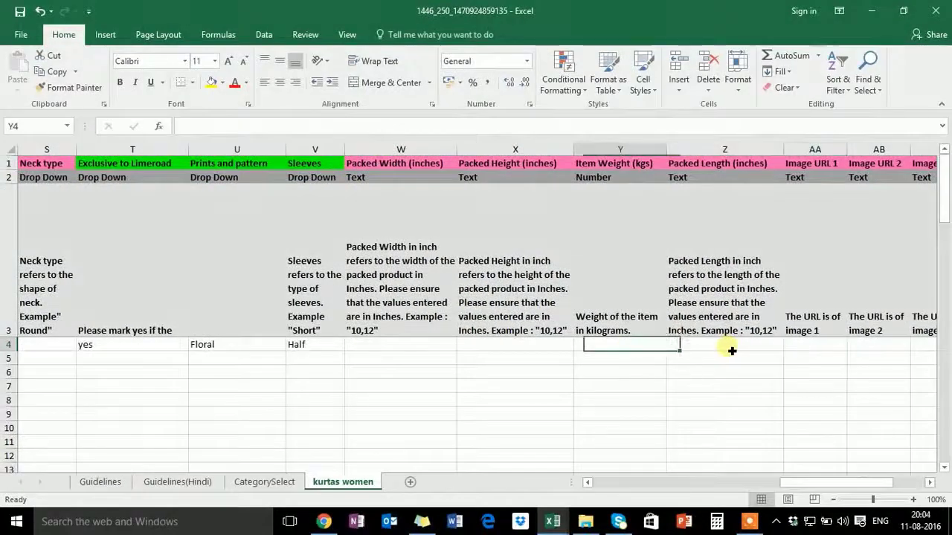
pyautogui.press('Right')
pyautogui.press('Right')
pyautogui.press('Right')
pyautogui.press('Right')
pyautogui.press('Right')
pyautogui.press('Right')
pyautogui.press('Right')
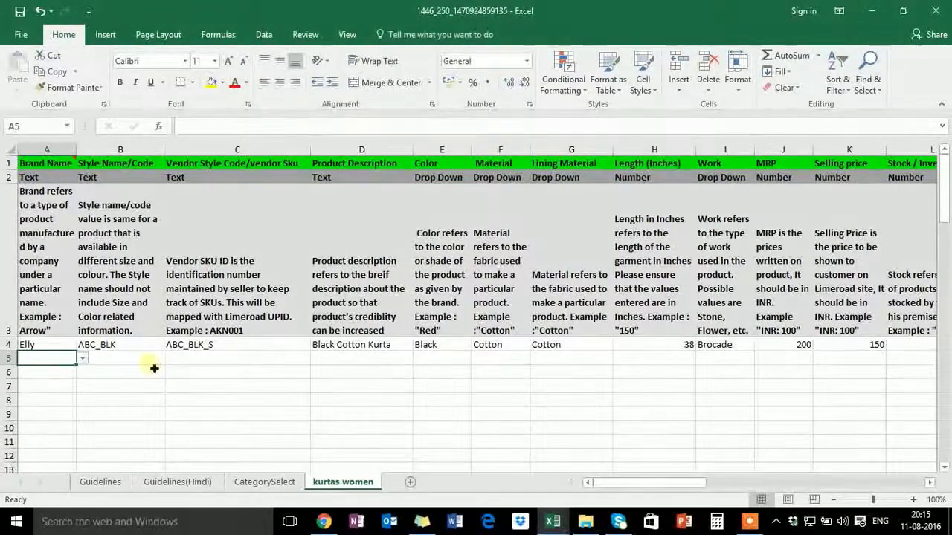
# Fill the row 4 values from Brand Name through Lining Material (A4:G4) down to row 7.
pyautogui.click(60, 347)
pyautogui.hotkey('shift', 'Right')
pyautogui.hotkey('shift', 'Right')
pyautogui.hotkey('shift', 'Right')
pyautogui.hotkey('shift', 'Right')
pyautogui.hotkey('shift', 'Right')
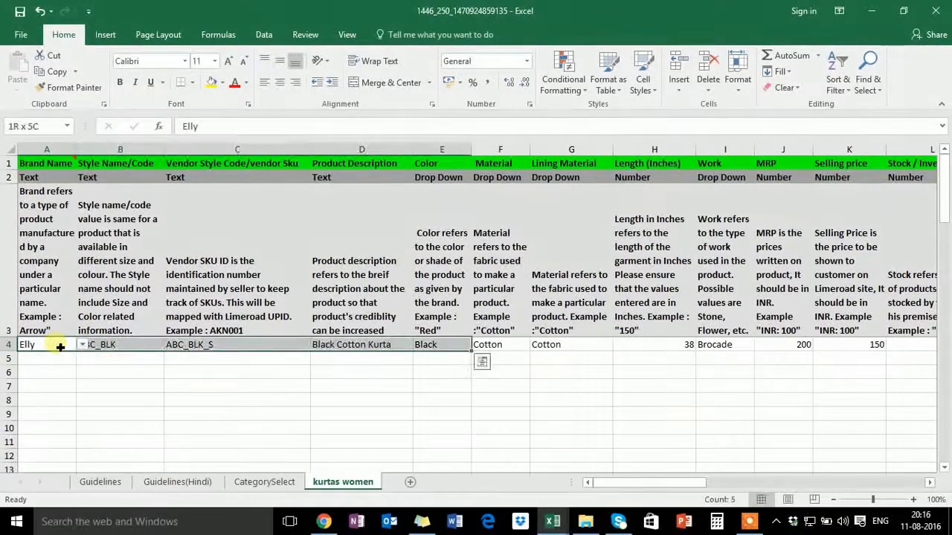
pyautogui.hotkey('shift', 'Right')
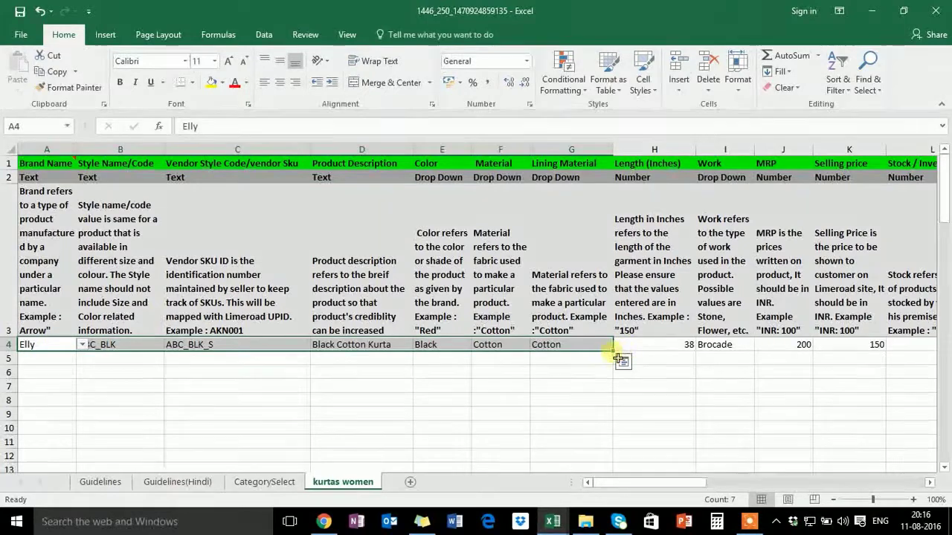
pyautogui.moveTo(614, 351); pyautogui.dragTo(613, 390)
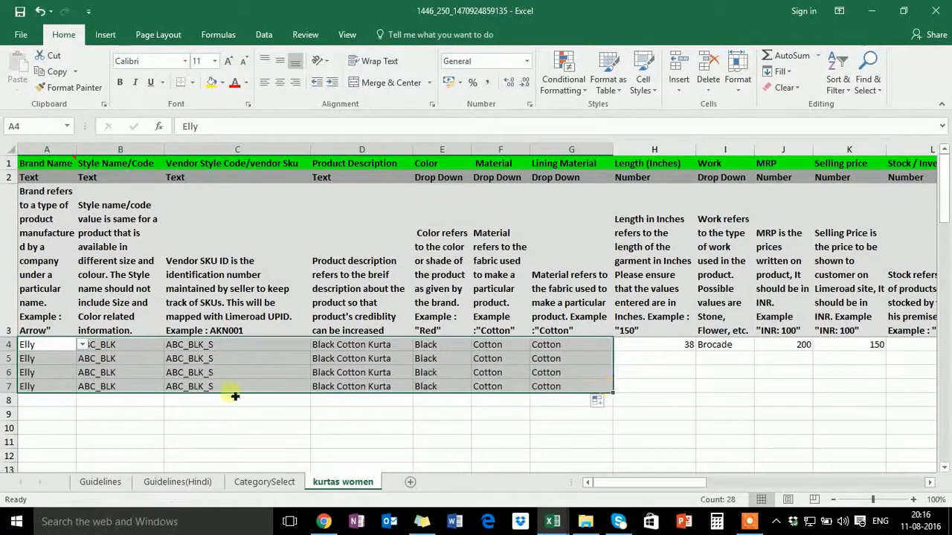
# Change the vendor SKU in C5 to ABC_BLK_M.
pyautogui.click(246, 370)
pyautogui.click(255, 360)
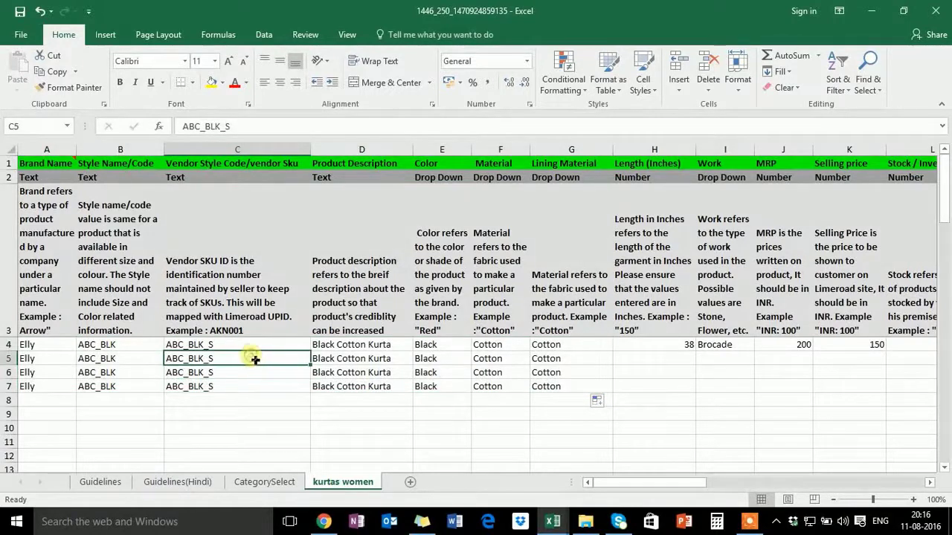
pyautogui.click(302, 129)
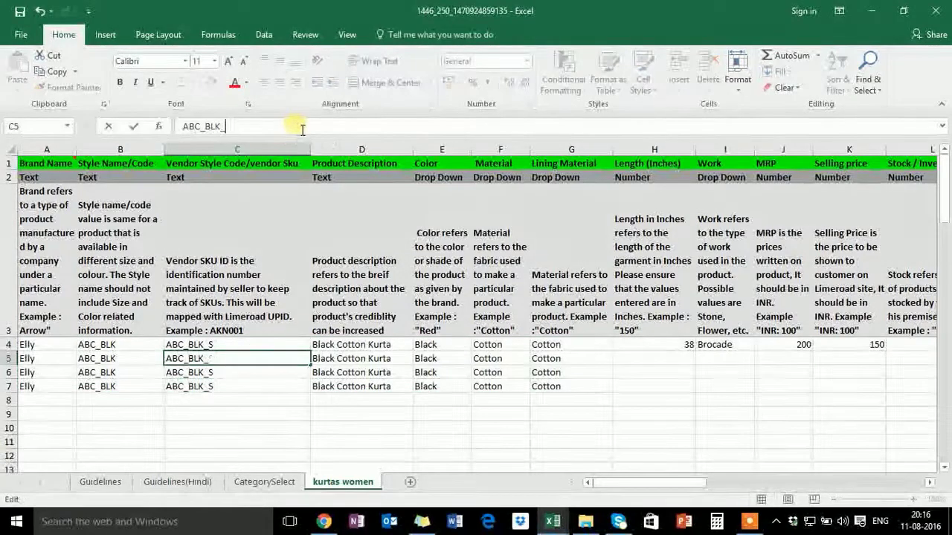
pyautogui.press('BackSpace')
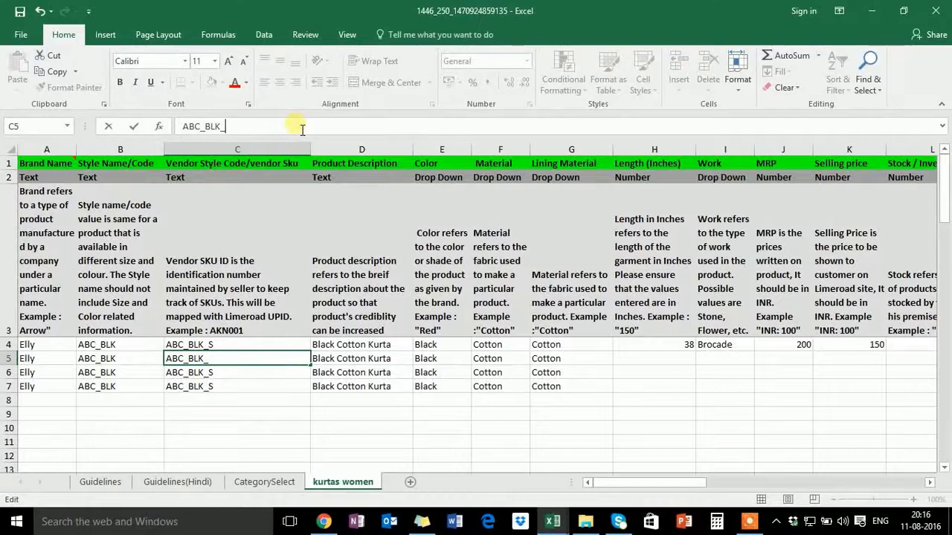
pyautogui.write('M')
pyautogui.press('Return')
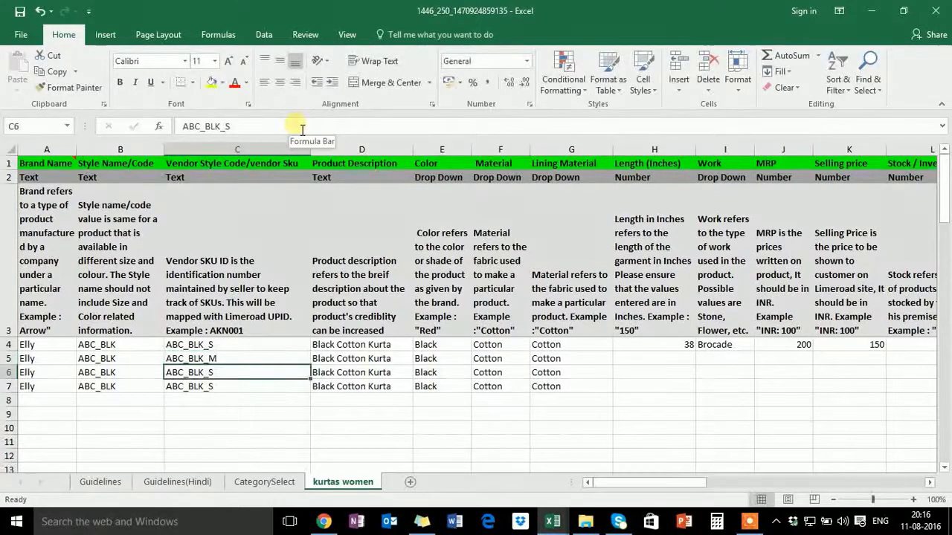
# Change the vendor SKU in C6 to ABC_BLK_L and in C7 to ABC_BLK_XL.
pyautogui.click(302, 129)
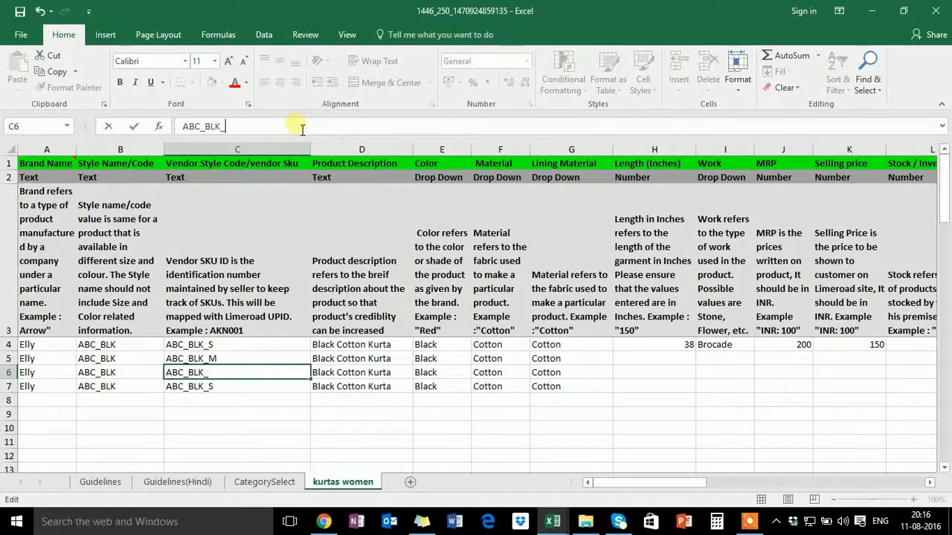
pyautogui.write('L')
pyautogui.press('Return')
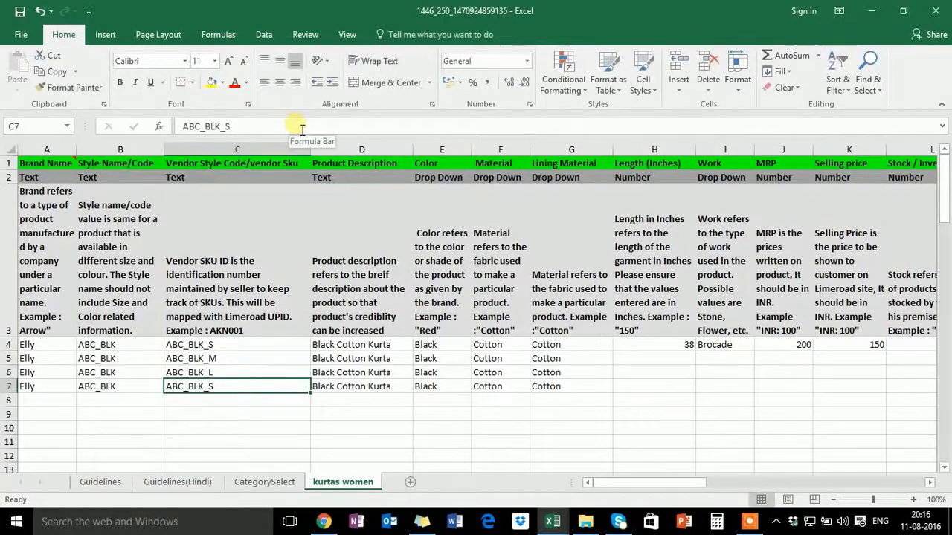
pyautogui.click(296, 131)
pyautogui.press('BackSpace')
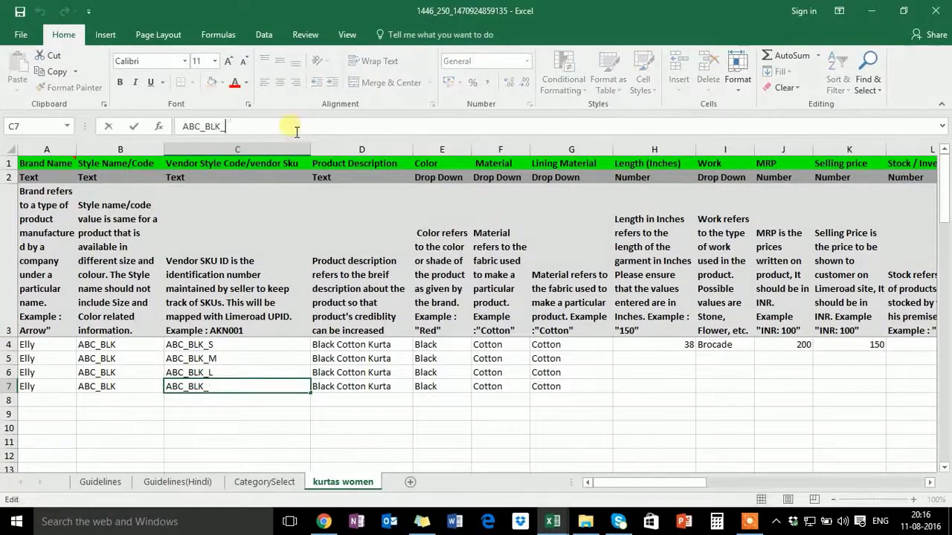
pyautogui.write('XL')
pyautogui.press('Return')
# Enter a length of 38 inches in H5, H6 and H7.
pyautogui.press('Right')
pyautogui.press('Right')
pyautogui.press('Right')
pyautogui.press('Right')
pyautogui.press('Right')
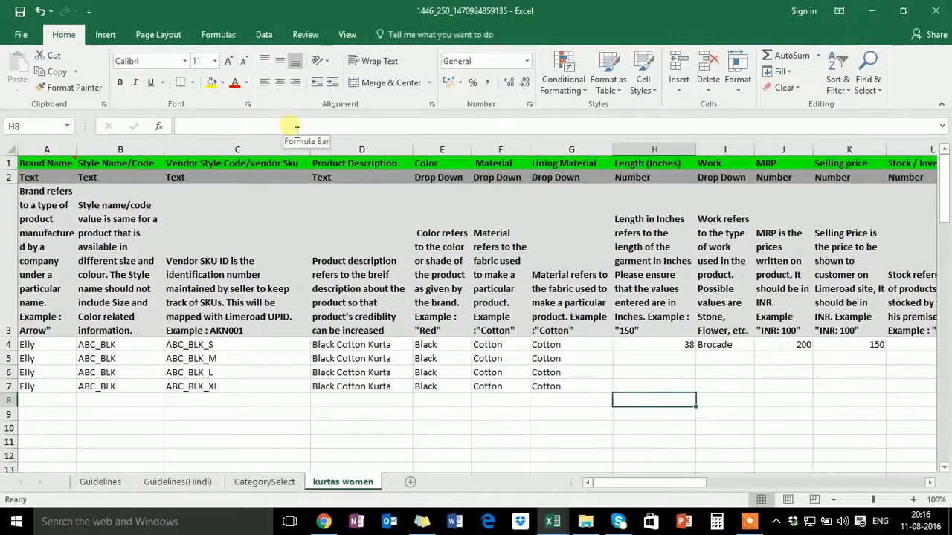
pyautogui.press('Left')
pyautogui.press('Up')
pyautogui.press('Right')
pyautogui.press('Up')
pyautogui.press('Up')
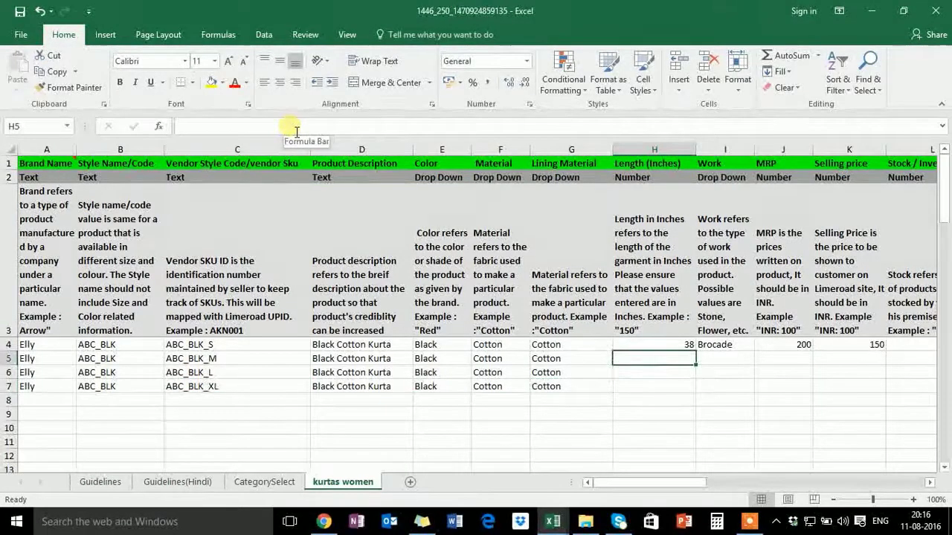
pyautogui.write('38')
pyautogui.press('Return')
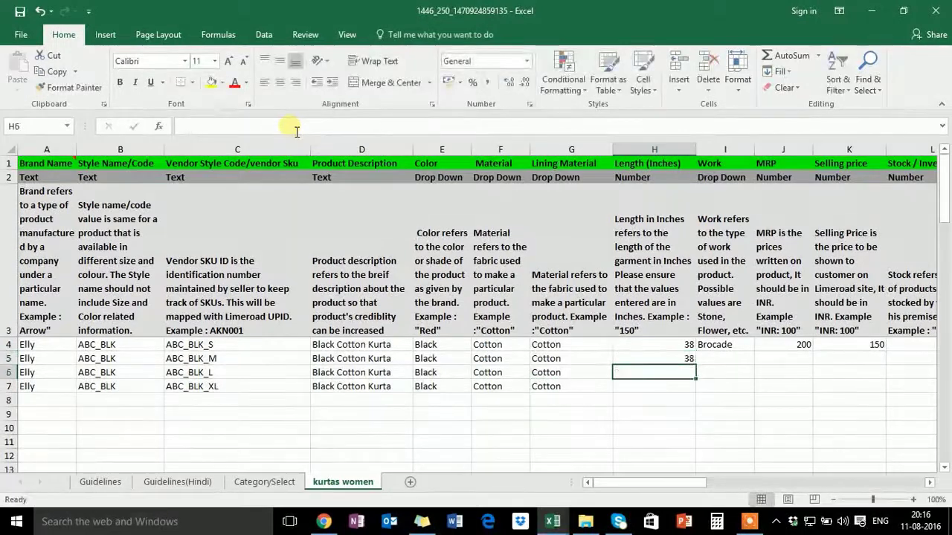
pyautogui.write('38')
pyautogui.press('Return')
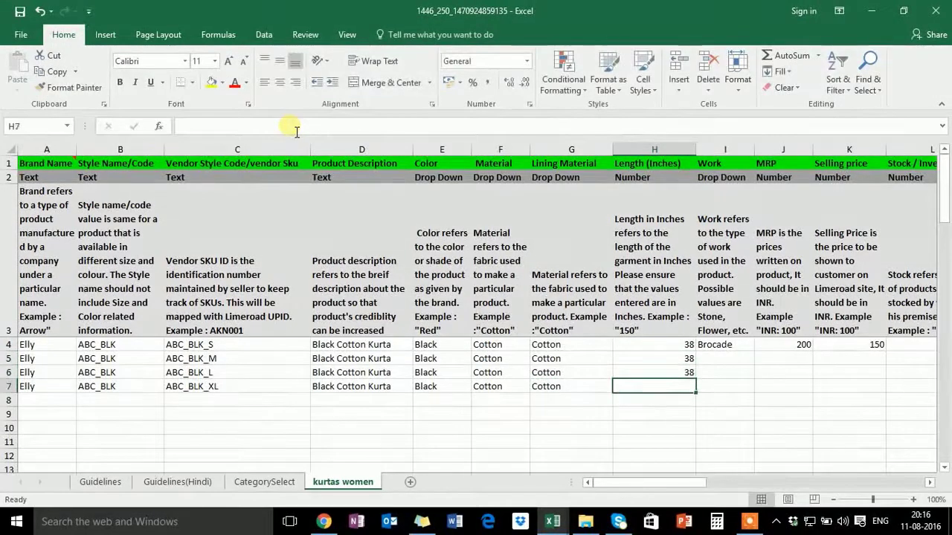
pyautogui.write('38')
pyautogui.press('Right')
# Fill the row 4 values from Work through Stock / Inventory (I4:L4) down to row 7.
pyautogui.press('Right')
pyautogui.press('Right')
pyautogui.press('Right')
pyautogui.press('Right')
pyautogui.press('Right')
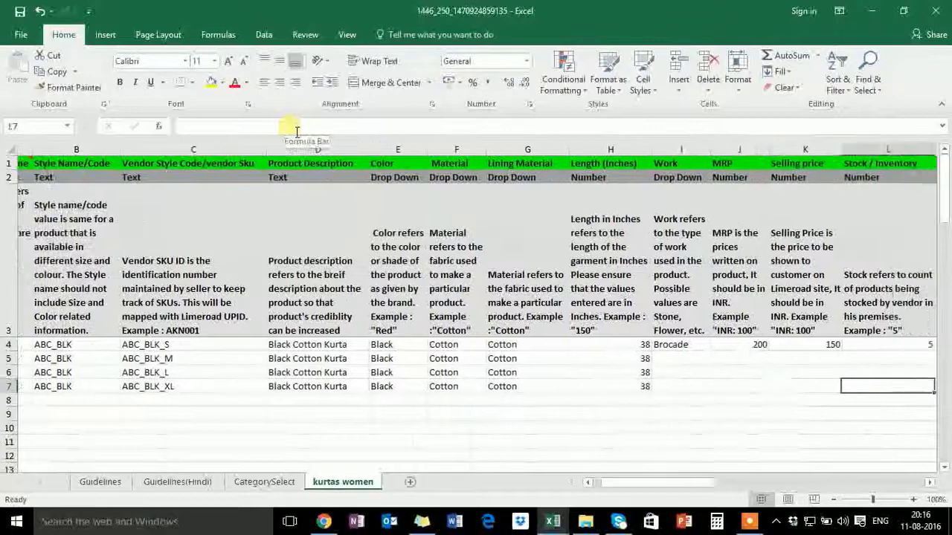
pyautogui.press('Left')
pyautogui.press('Left')
pyautogui.press('Left')
pyautogui.press('Left')
pyautogui.press('Left')
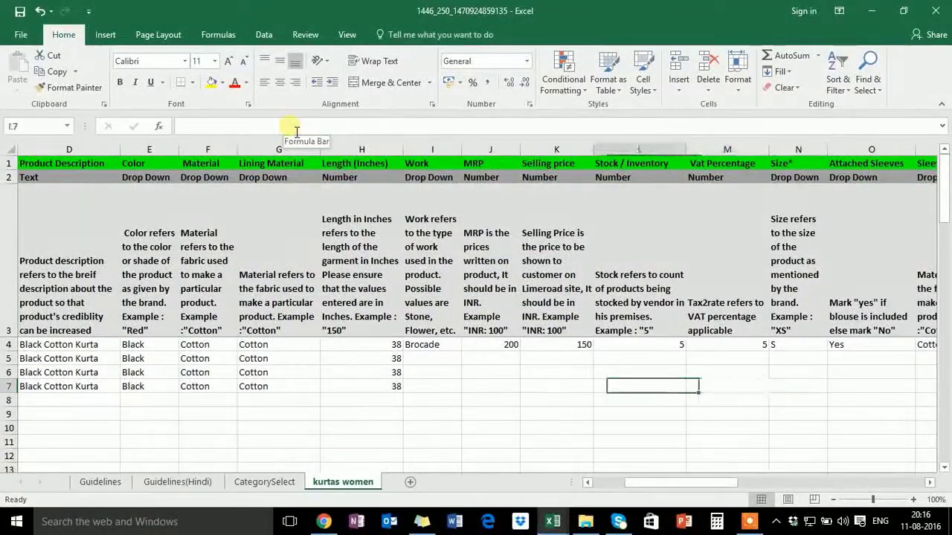
pyautogui.click(441, 348)
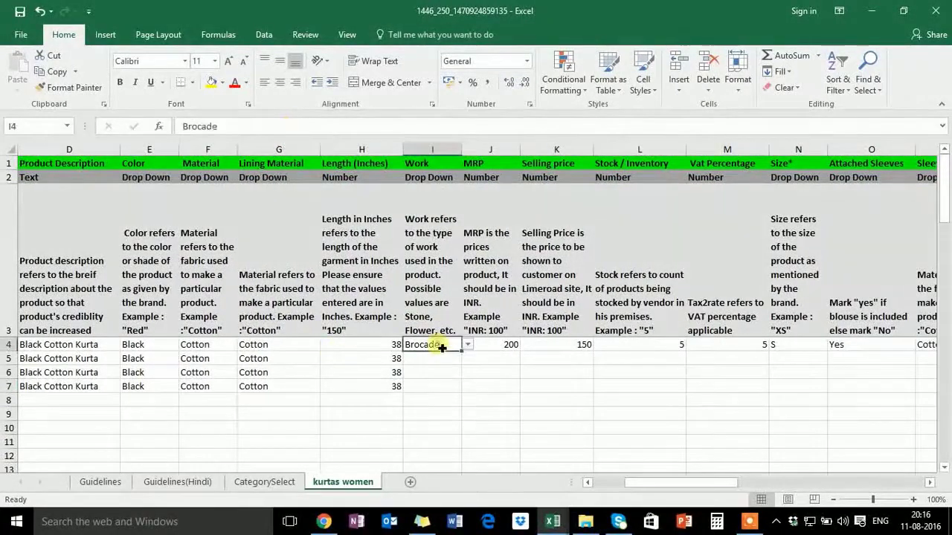
pyautogui.hotkey('shift', 'Right')
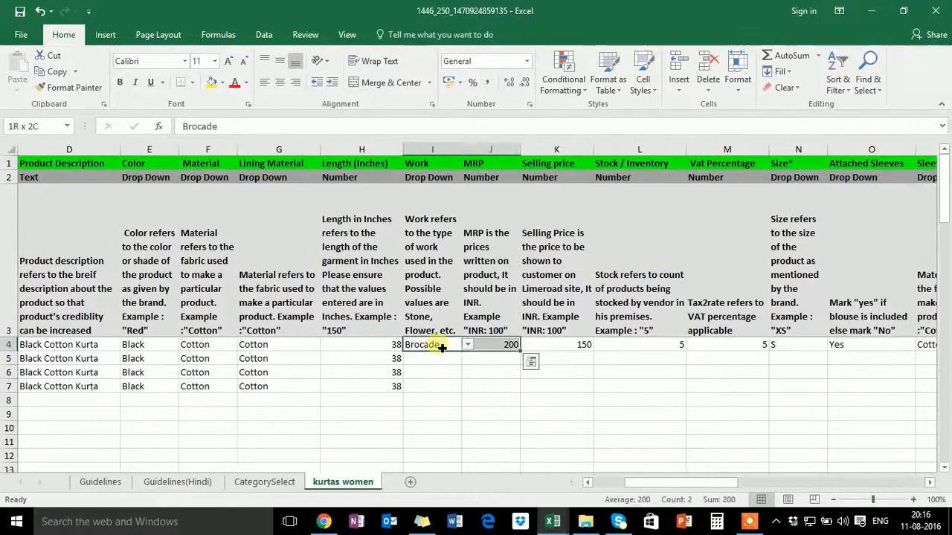
pyautogui.hotkey('shift', 'Right')
pyautogui.hotkey('shift', 'Right')
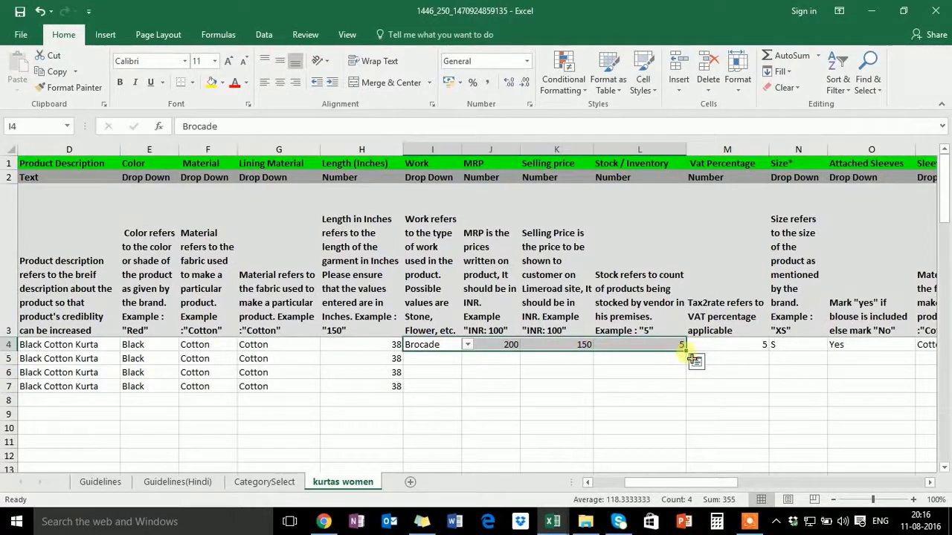
pyautogui.moveTo(684, 350); pyautogui.dragTo(686, 393)
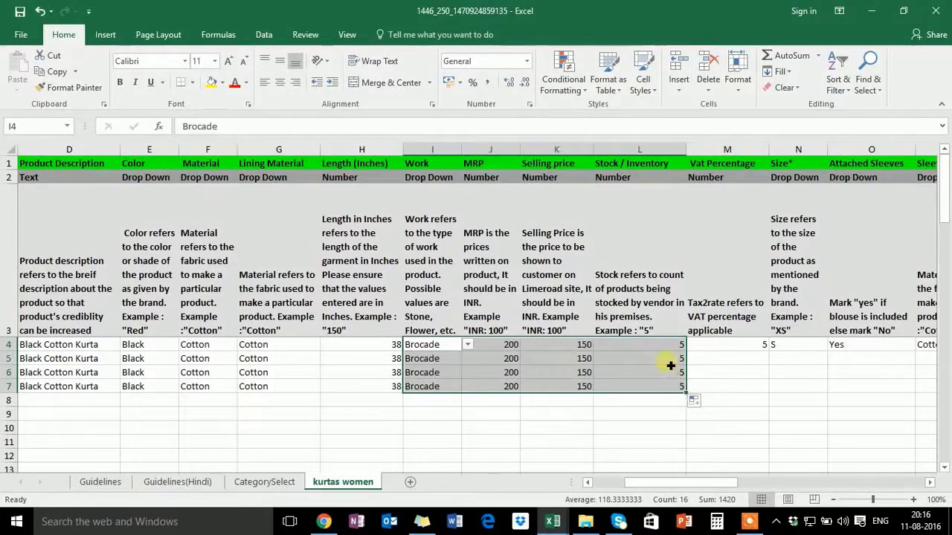
# Enter a VAT percentage of 5 in M5, M6 and M7.
pyautogui.click(671, 360)
pyautogui.press('Tab')
pyautogui.hscroll(1, 671, 366)
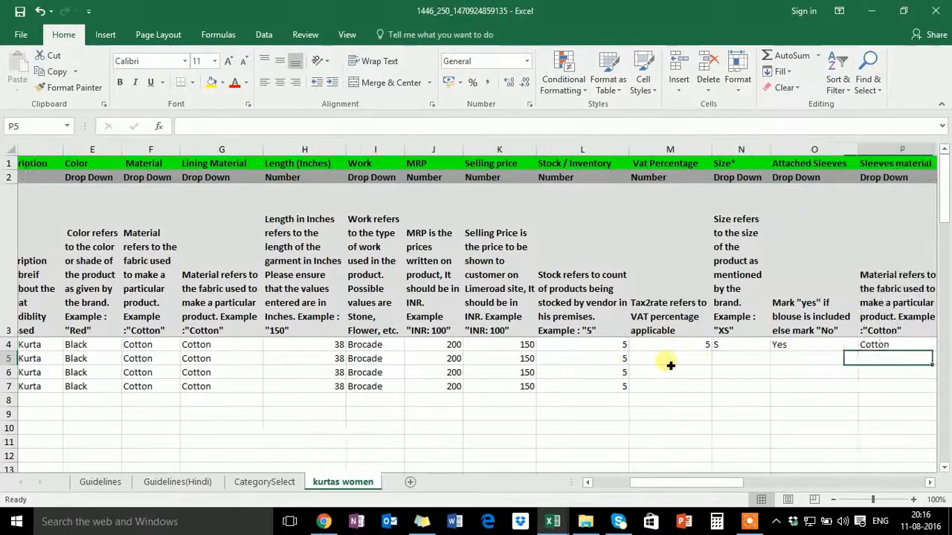
pyautogui.write('5')
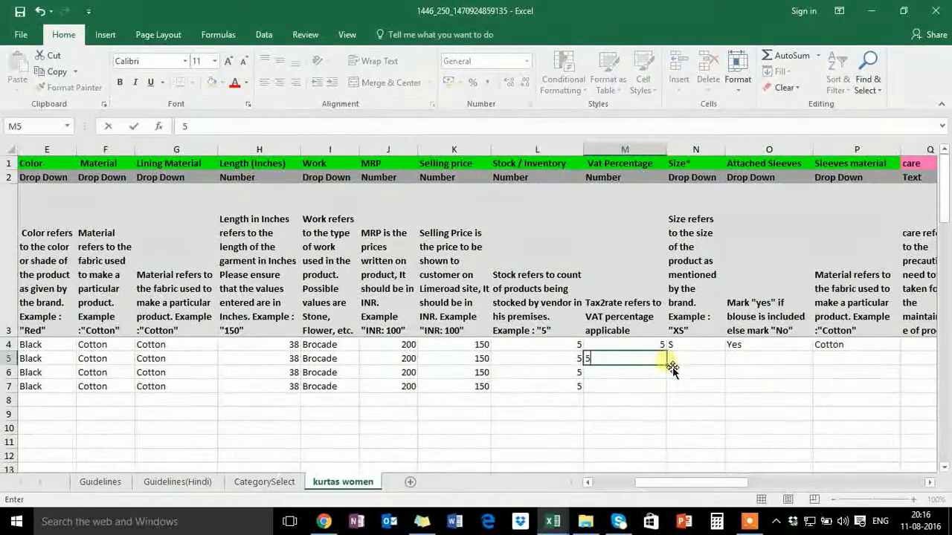
pyautogui.press('Return')
pyautogui.write('5')
pyautogui.press('Return')
pyautogui.write('5')
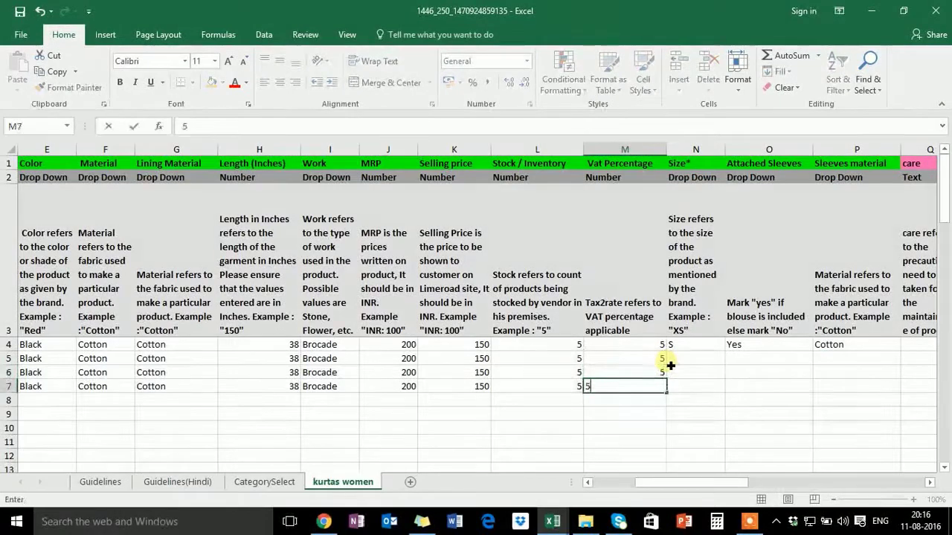
pyautogui.press('Tab')
# Set the size in N5 to M.
pyautogui.press('Tab')
pyautogui.press('Tab')
pyautogui.press('Tab')
pyautogui.press('Left')
pyautogui.press('Left')
pyautogui.press('Left')
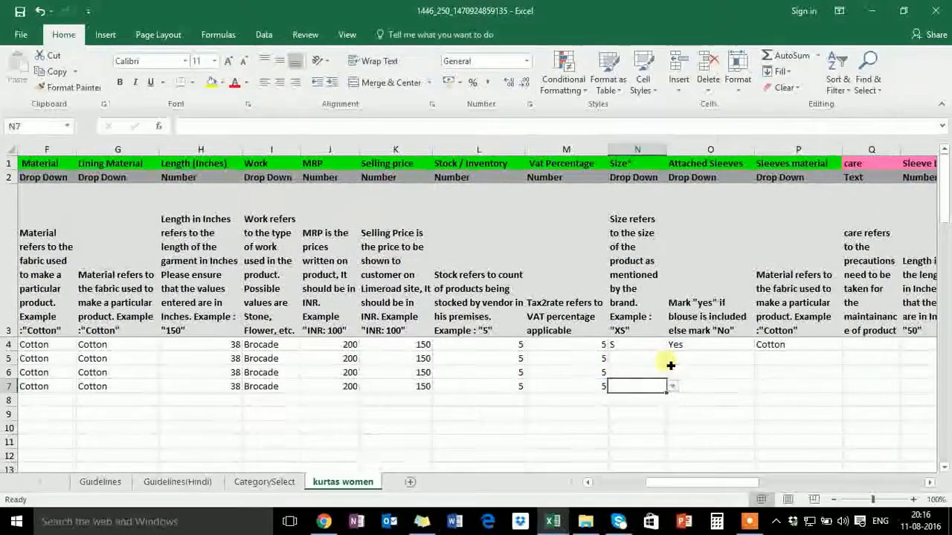
pyautogui.press('Up')
pyautogui.press('Up')
pyautogui.click(673, 361)
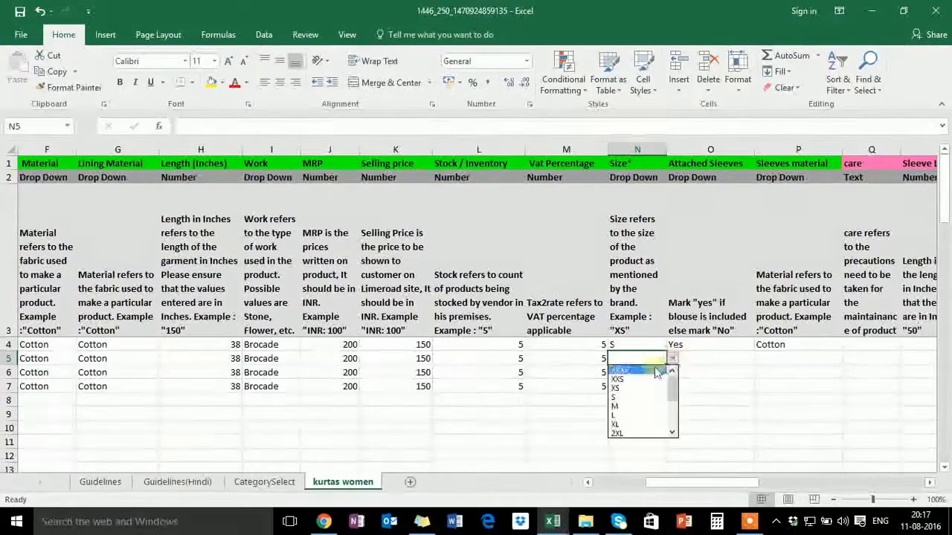
pyautogui.click(632, 406)
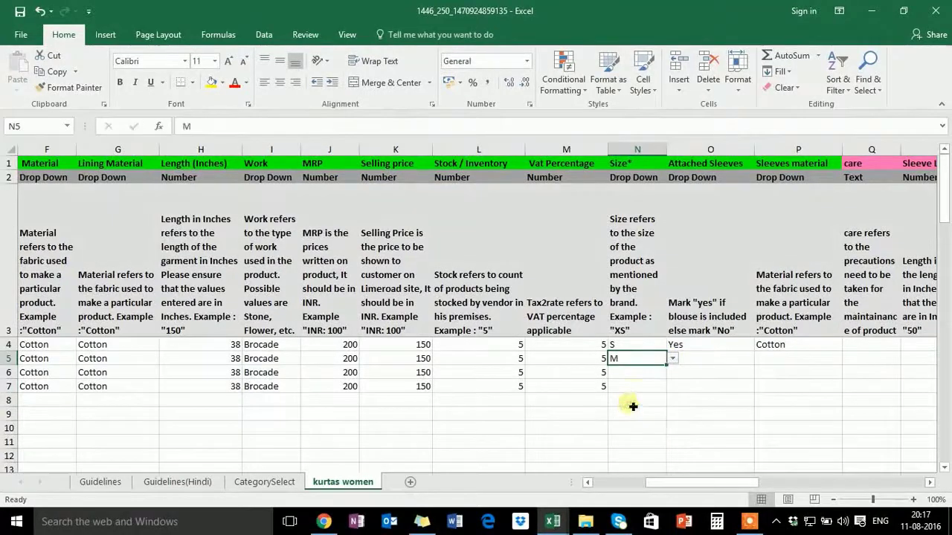
# Set the size in N6 to L and in N7 to XL.
pyautogui.click(654, 374)
pyautogui.click(671, 373)
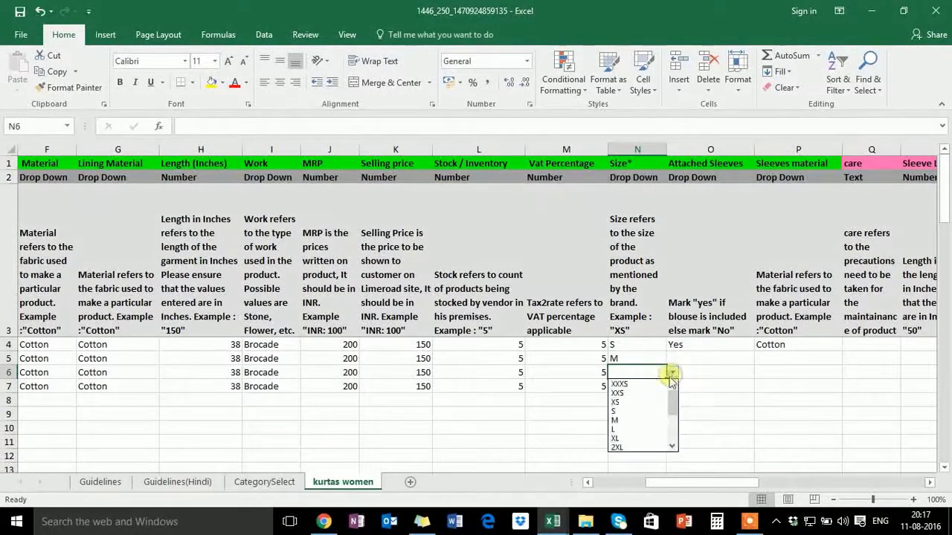
pyautogui.click(635, 429)
pyautogui.click(636, 386)
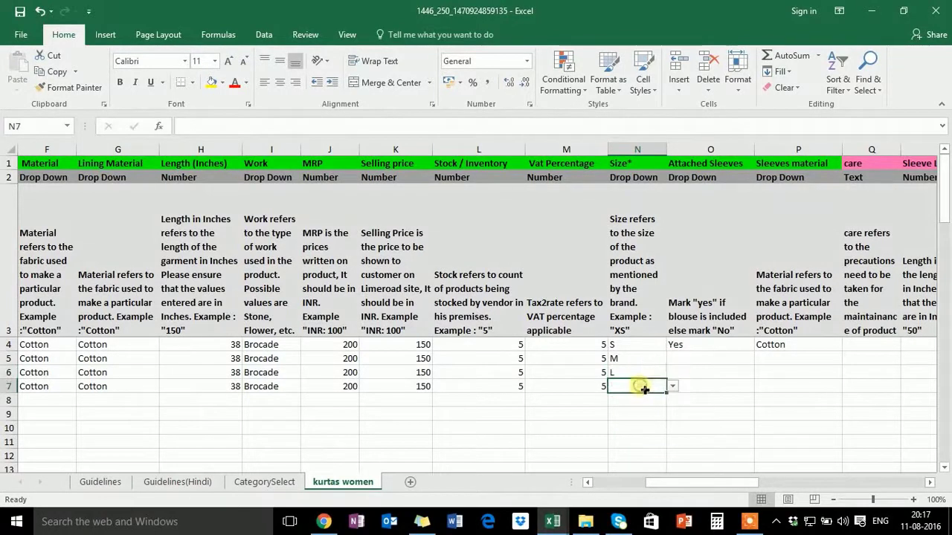
pyautogui.click(671, 387)
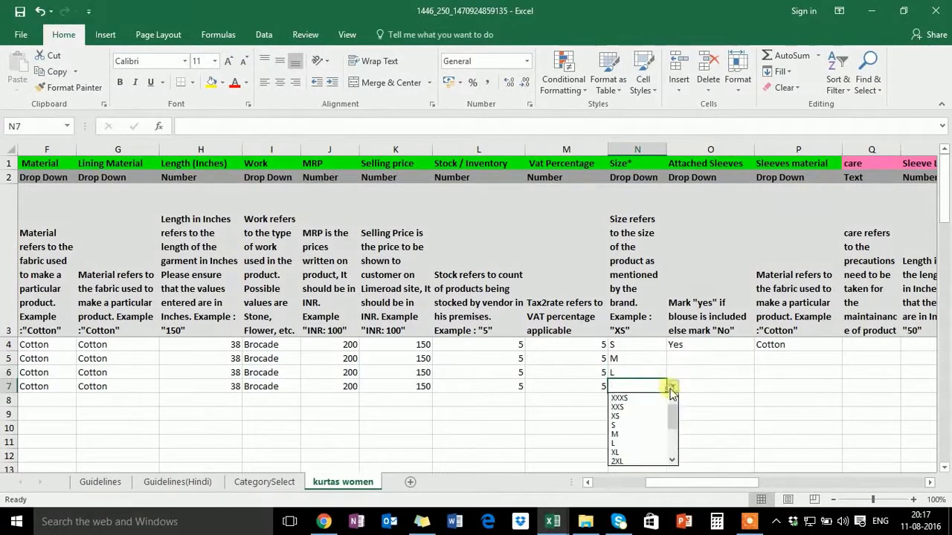
pyautogui.click(640, 452)
# Fill the row 4 values for Attached Sleeves and Sleeves material (O4:P4) down to row 7.
pyautogui.click(692, 359)
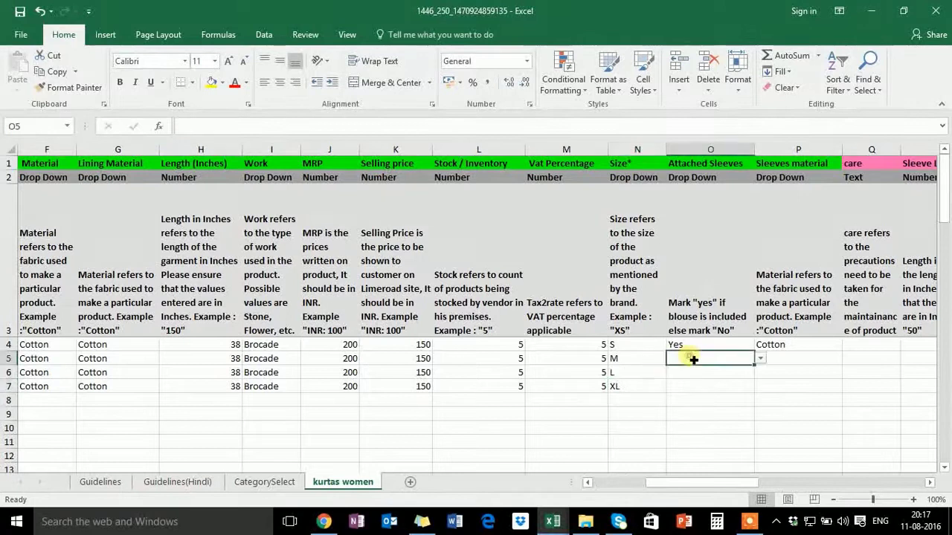
pyautogui.press('Right')
pyautogui.press('Right')
pyautogui.press('Right')
pyautogui.press('Left')
pyautogui.press('Left')
pyautogui.press('Left')
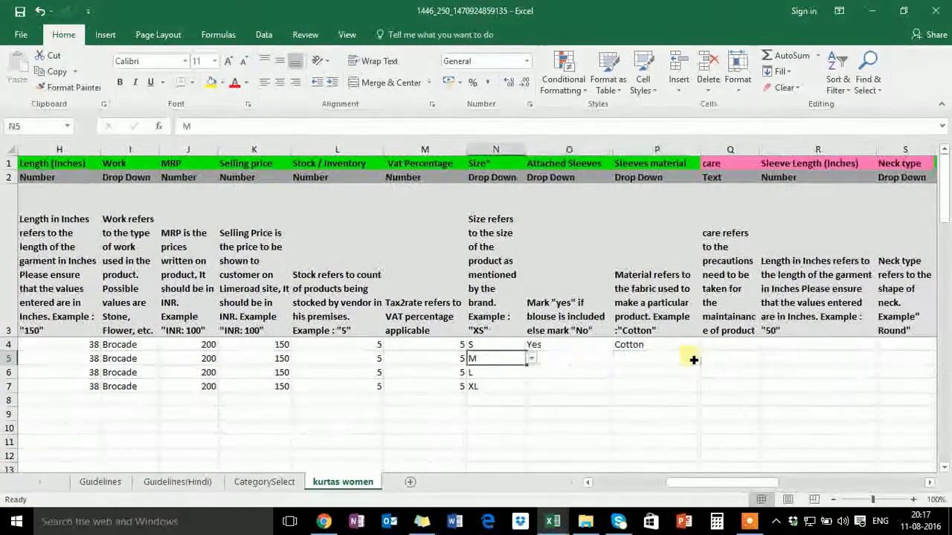
pyautogui.press('Up')
pyautogui.hotkey('shift', 'Right')
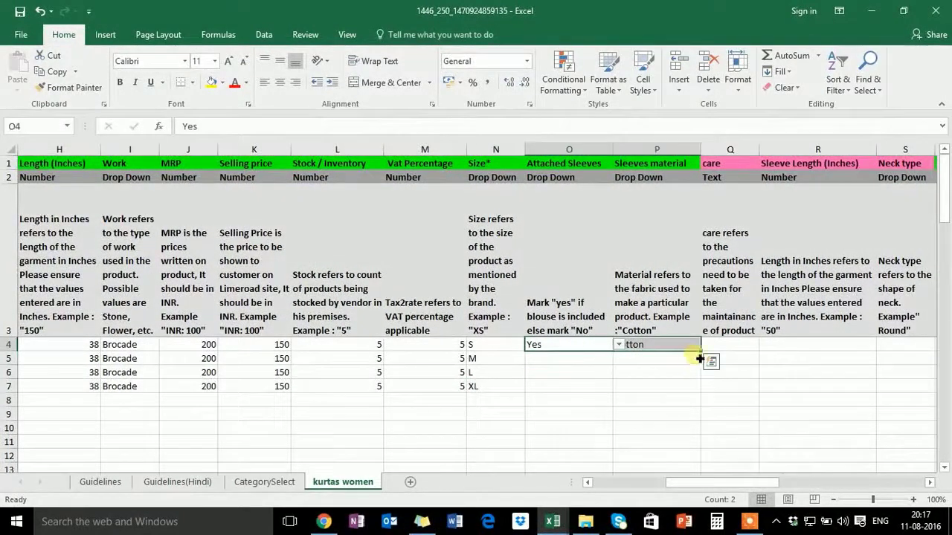
pyautogui.moveTo(705, 358); pyautogui.dragTo(701, 392)
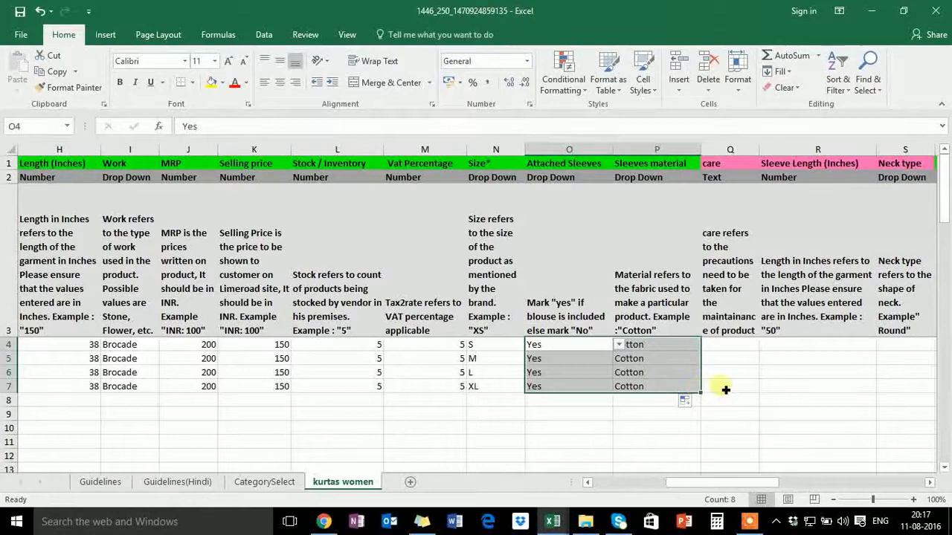
# Fill the row 4 cells from Neck type through Sleeves (S4:V4) down to row 7.
pyautogui.click(725, 388)
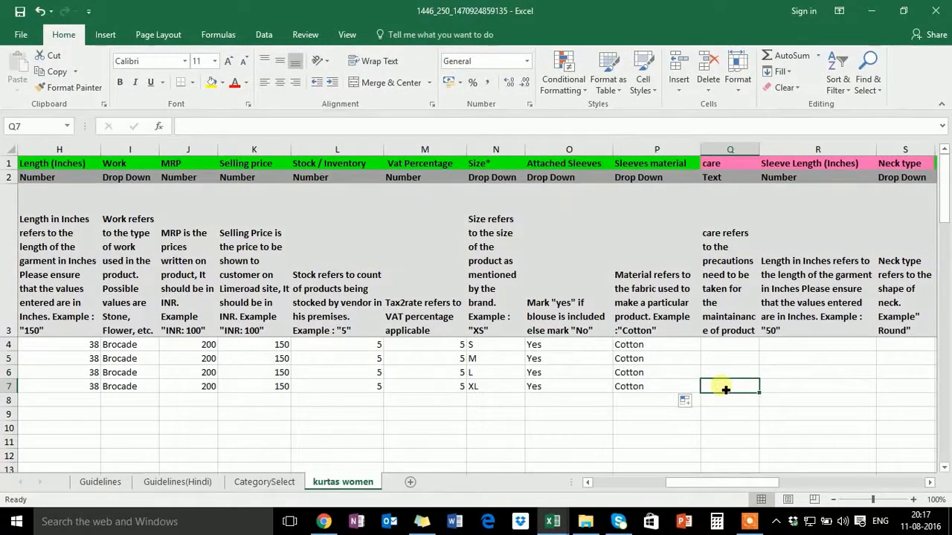
pyautogui.press('Up')
pyautogui.press('Up')
pyautogui.press('Up')
pyautogui.press('Right')
pyautogui.press('Right')
pyautogui.press('Right')
pyautogui.press('Right')
pyautogui.press('Right')
pyautogui.press('Right')
pyautogui.press('Right')
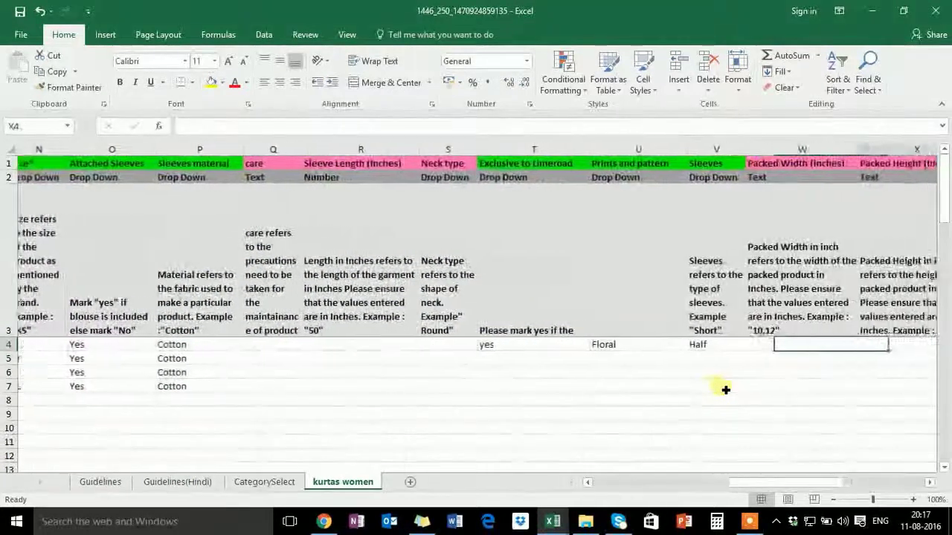
pyautogui.press('Left')
pyautogui.press('Left')
pyautogui.press('Left')
pyautogui.press('Left')
pyautogui.press('Left')
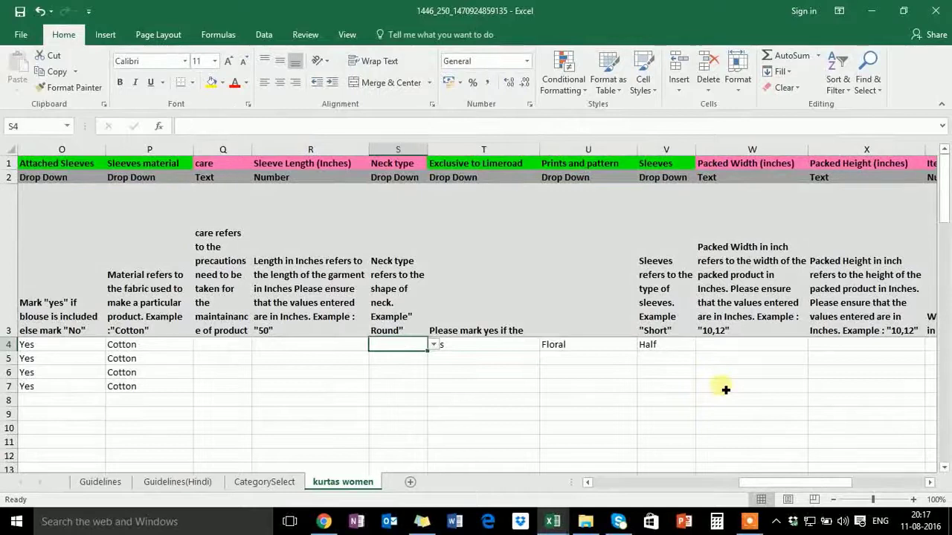
pyautogui.hotkey('shift', 'Right')
pyautogui.hotkey('shift', 'Right')
pyautogui.hotkey('shift', 'Right')
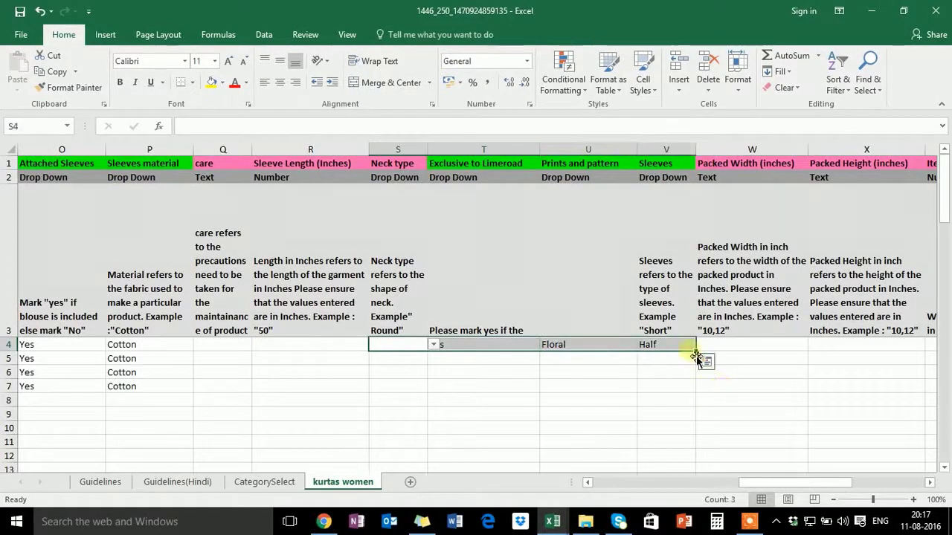
pyautogui.moveTo(695, 357); pyautogui.dragTo(695, 392)
# Look through the remaining row 4 columns up to Image URL 6, ending on the Image URL 1 cell AA4.
pyautogui.press('Right')
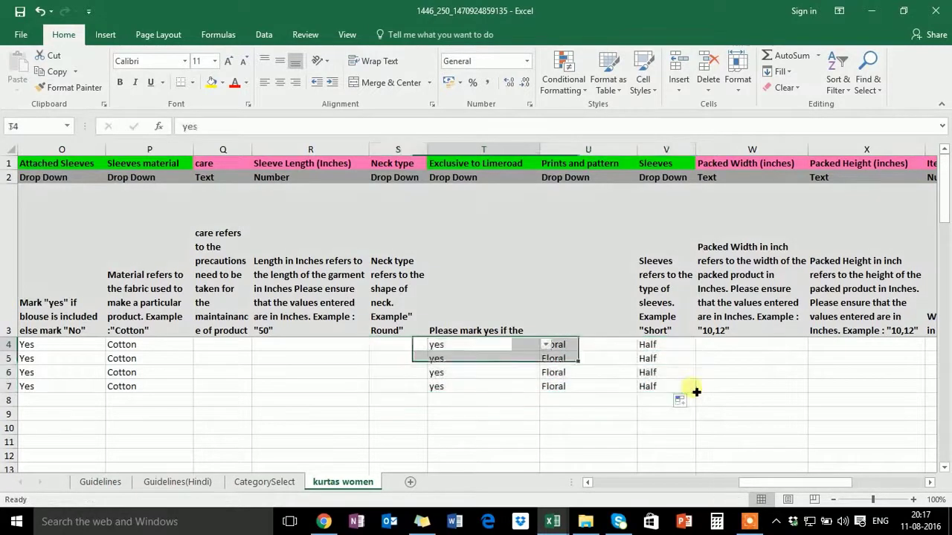
pyautogui.press('Right')
pyautogui.press('Right')
pyautogui.press('Right')
pyautogui.press('Right')
pyautogui.press('Right')
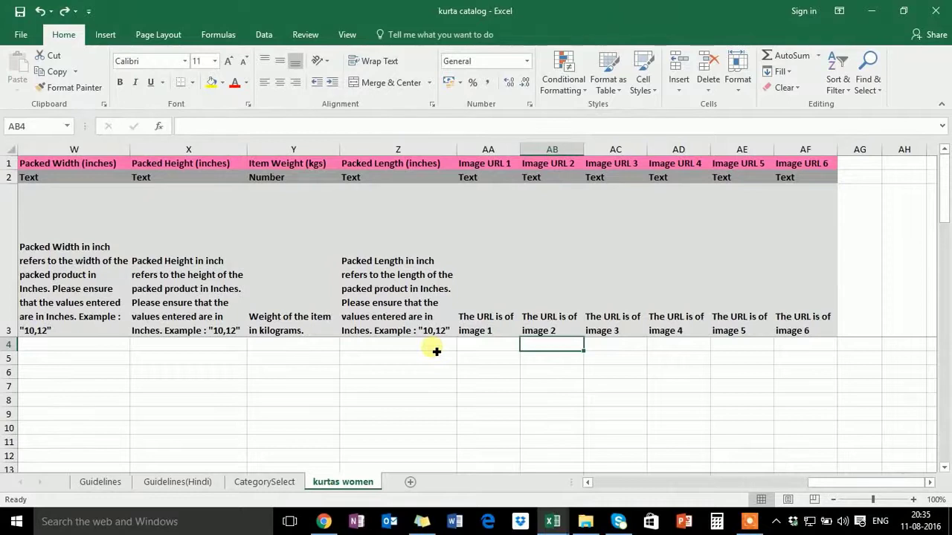
pyautogui.press('Right')
pyautogui.press('Right')
pyautogui.press('Right')
pyautogui.press('Right')
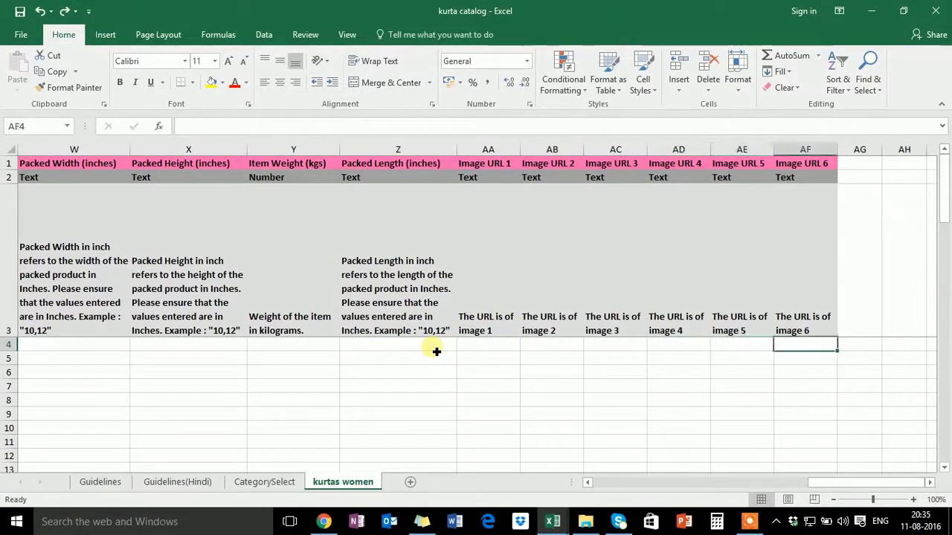
pyautogui.press('Left')
pyautogui.press('Left')
pyautogui.press('Left')
pyautogui.press('Left')
pyautogui.press('Left')
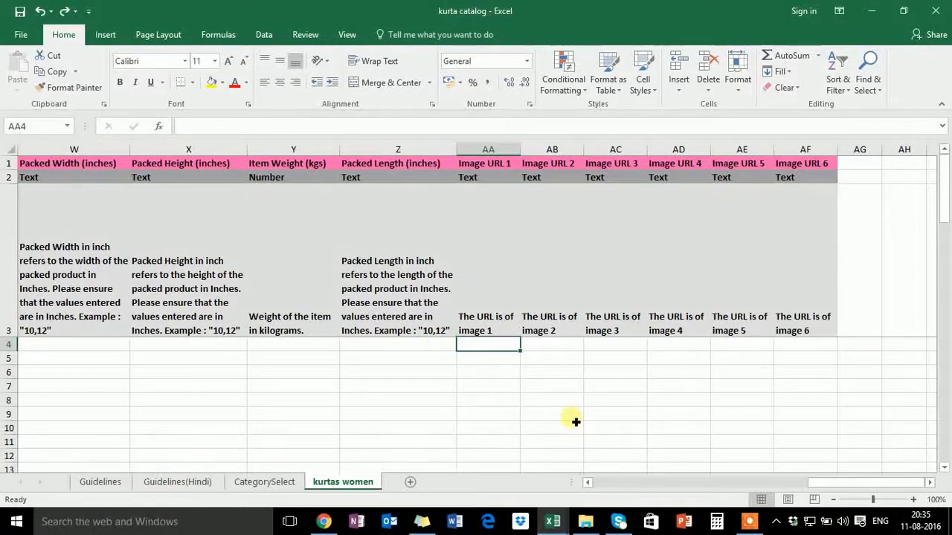
# Copy the four image URLs in A1:D1 of Book2 and paste them into Image URL 1 to 4 (AA4:AD4) of the kurta catalog.
pyautogui.moveTo(552, 521)
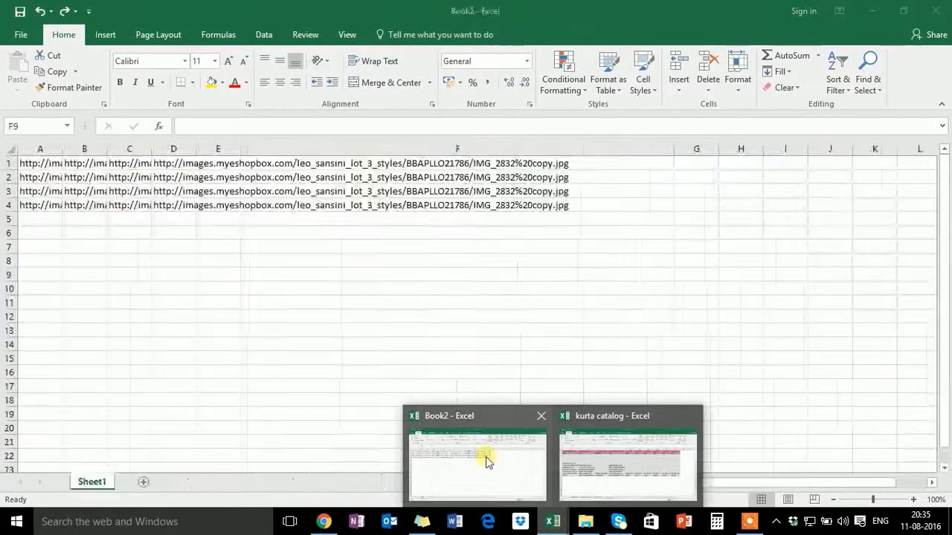
pyautogui.click(487, 462)
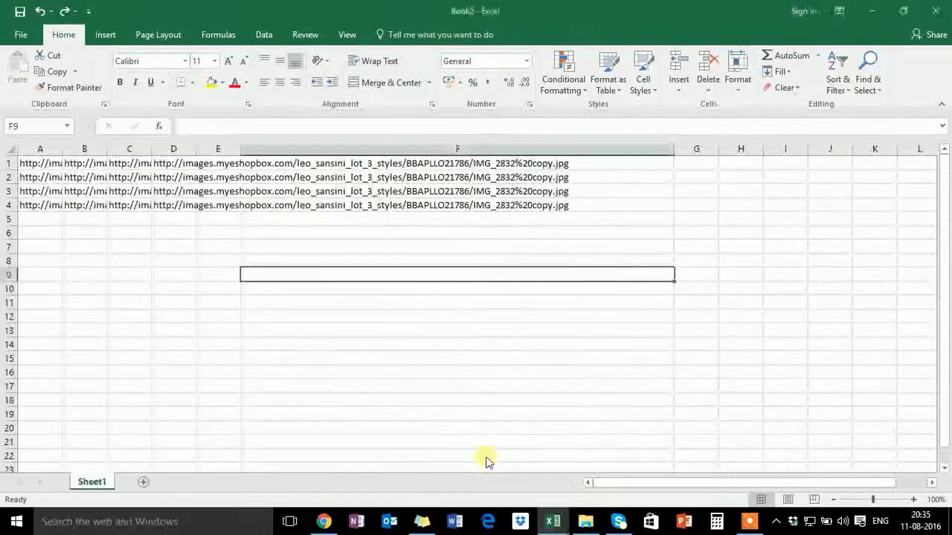
pyautogui.click(51, 168)
pyautogui.hotkey('shift', 'Right')
pyautogui.hotkey('shift', 'Right')
pyautogui.hotkey('shift', 'Right')
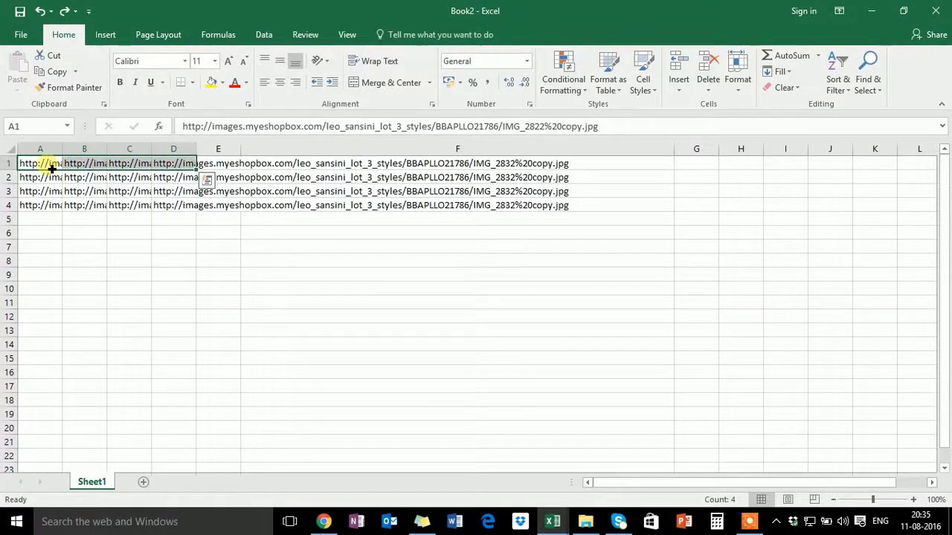
pyautogui.hotkey('ctrl', 'c')
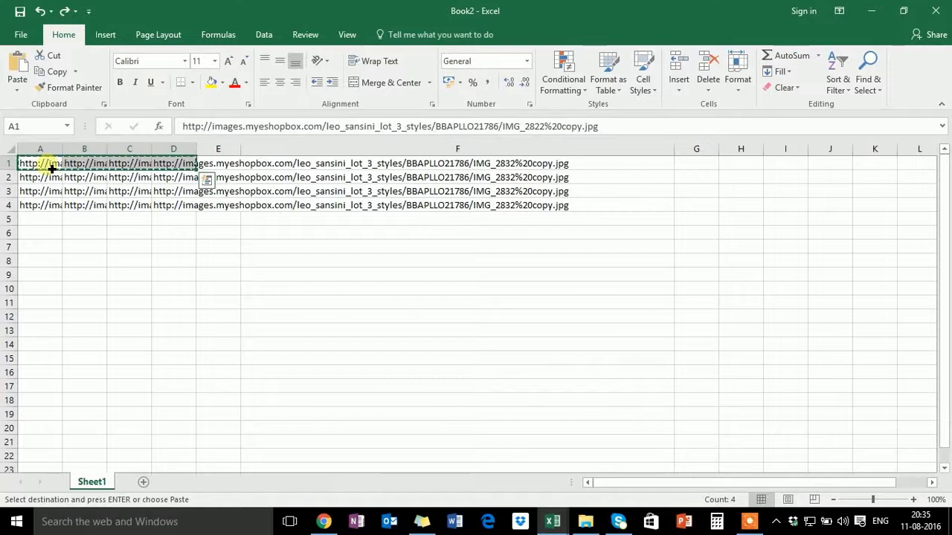
pyautogui.hotkey('alt', 'Tab')
pyautogui.hotkey('ctrl', 'v')
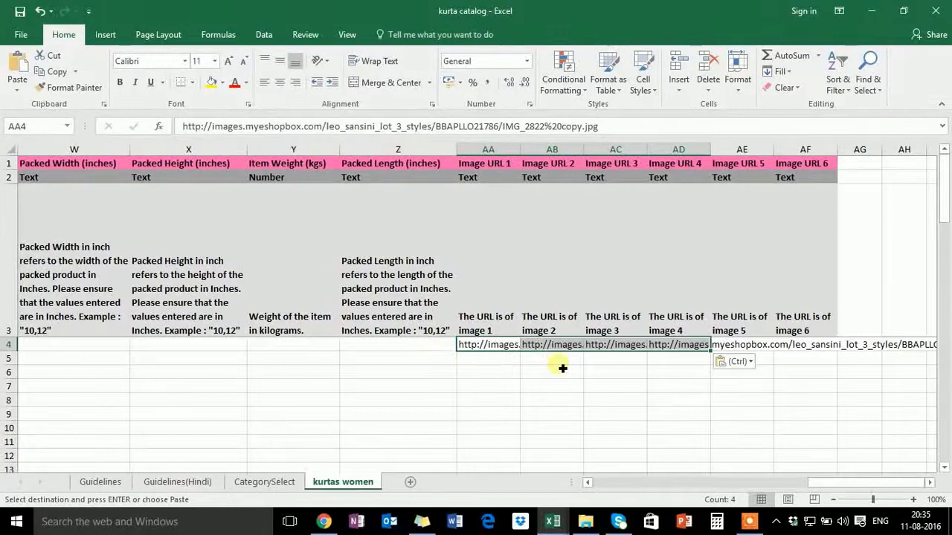
pyautogui.click(508, 345)
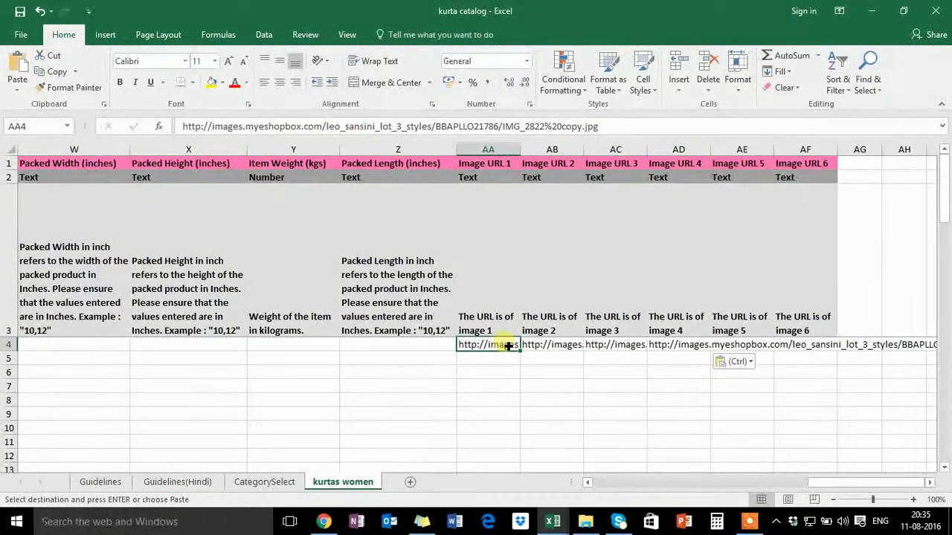
pyautogui.moveTo(508, 345); pyautogui.dragTo(713, 398)
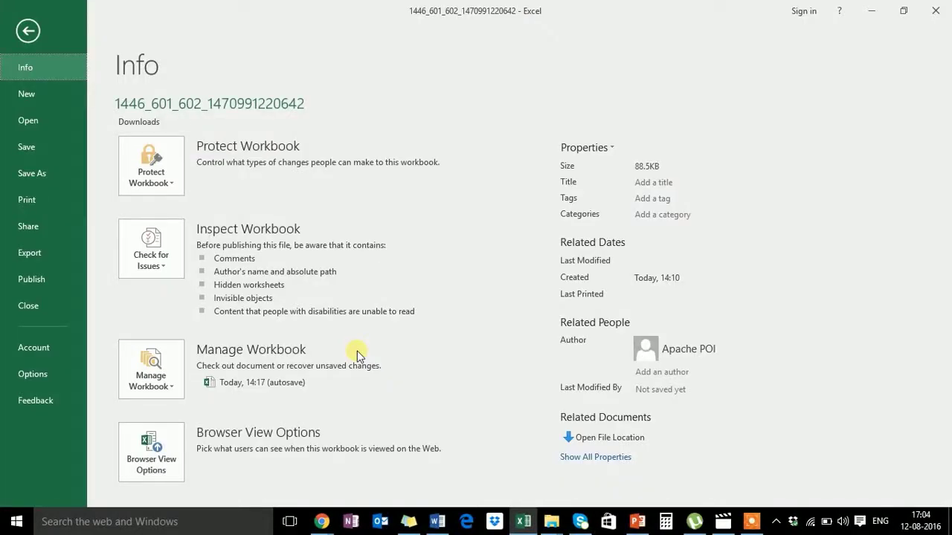
# Open the Save As options for the filled-in template workbook.
pyautogui.click(46, 174)
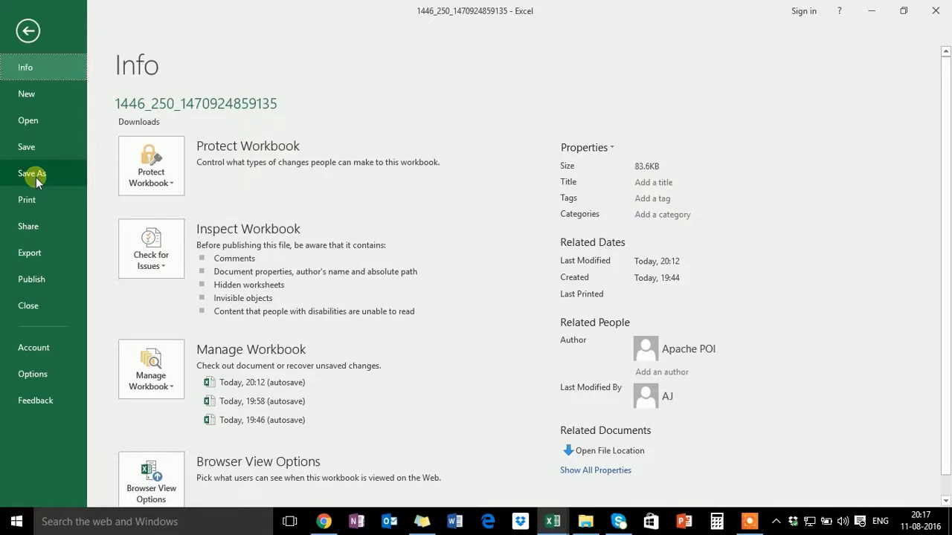
pyautogui.click(36, 177)
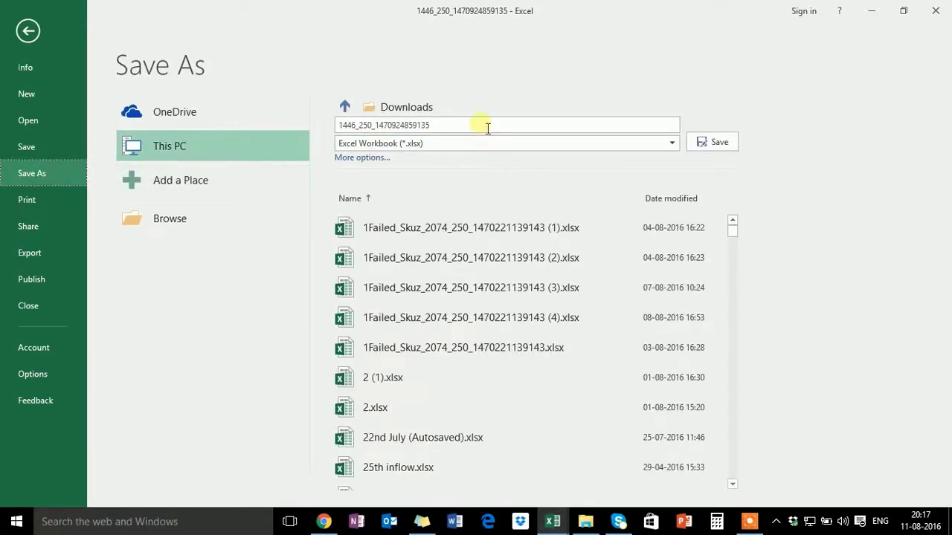
# Enter kurta catalog as the file name for a copy in the Downloads folder.
pyautogui.click(486, 128)
pyautogui.write('kurta cala')
pyautogui.press('BackSpace')
pyautogui.press('BackSpace')
pyautogui.write('talog')
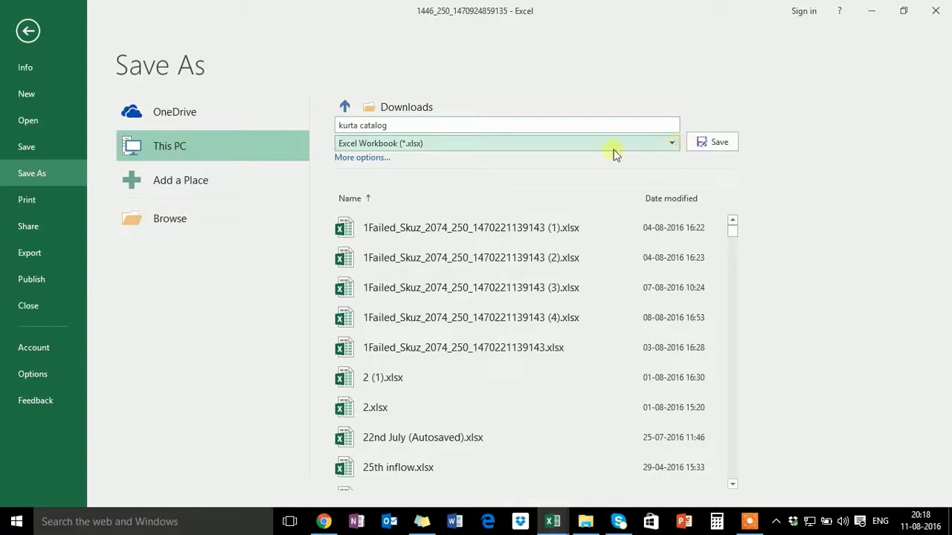
# Save the workbook to the Desktop as an Excel Workbook named kurta catalog.
pyautogui.click(194, 227)
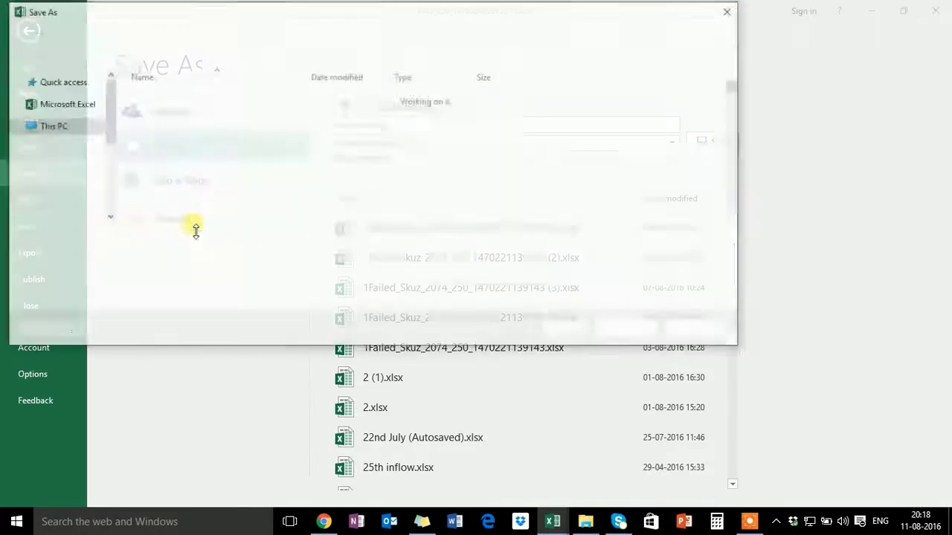
pyautogui.click(74, 100)
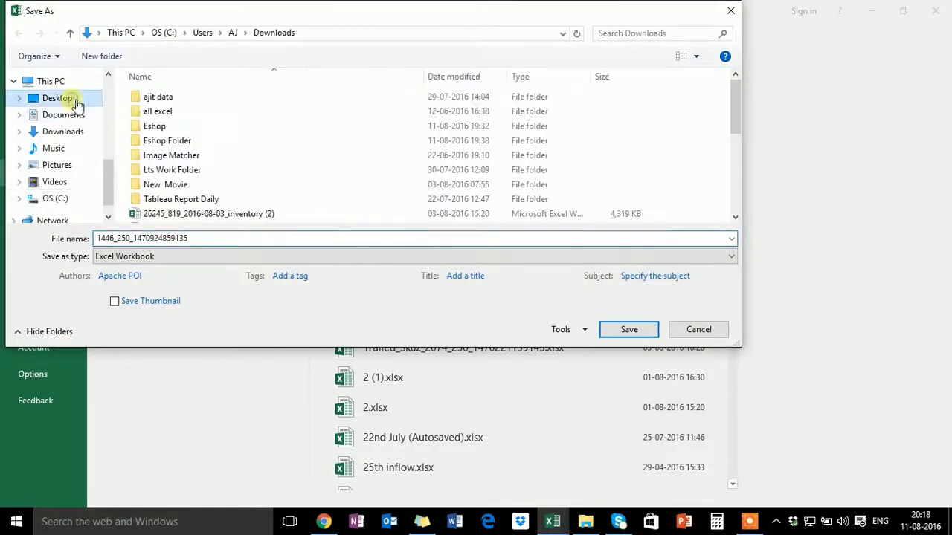
pyautogui.click(594, 242)
pyautogui.doubleClick(595, 242)
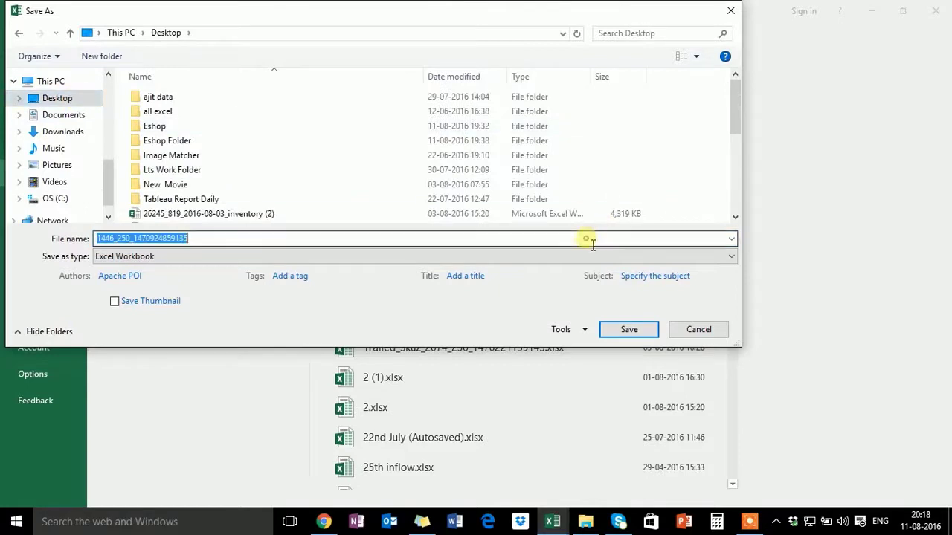
pyautogui.write('kurta cata;p')
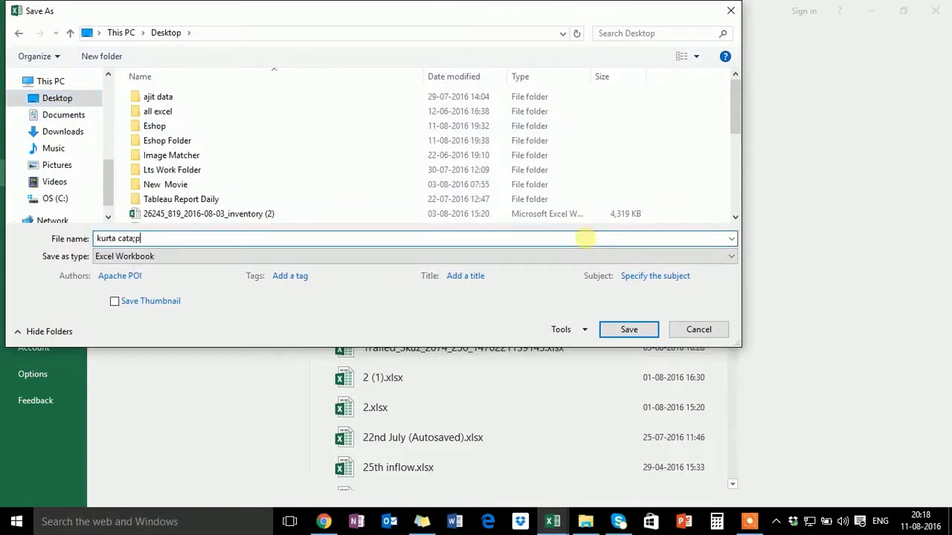
pyautogui.press('BackSpace')
pyautogui.press('BackSpace')
pyautogui.write('log')
pyautogui.press('Return')
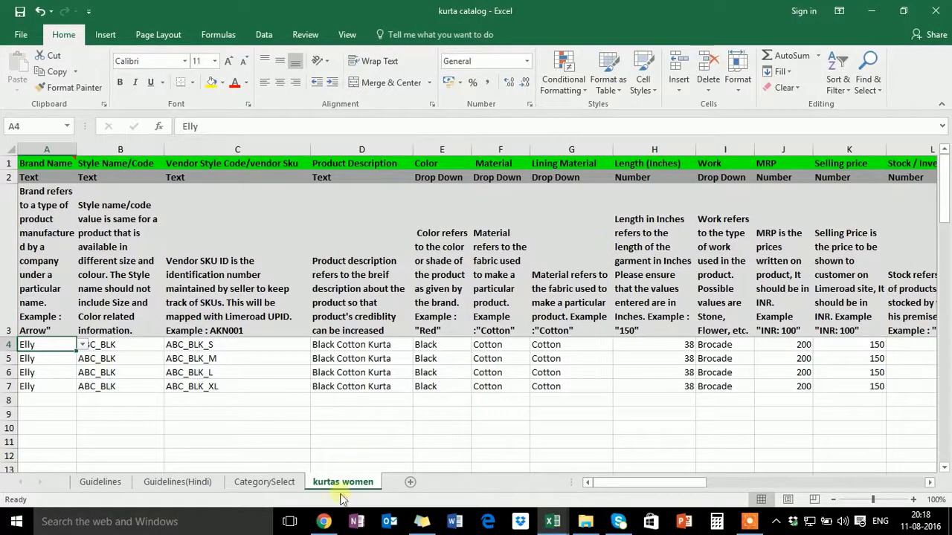
# Switch to the LimeRoad Seller Platform in Chrome and upload kurta catalog.xlsx from the Desktop as a bulk product file.
pyautogui.click(326, 521)
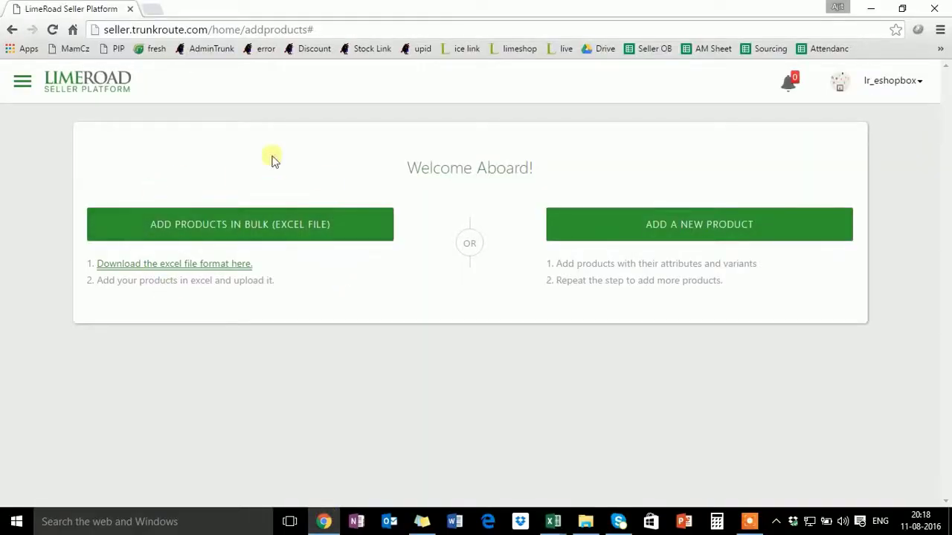
pyautogui.click(251, 234)
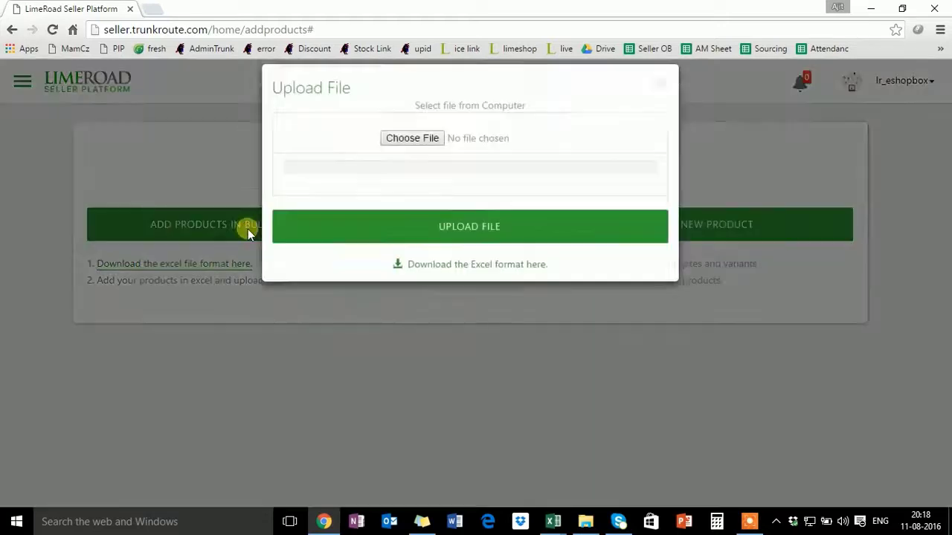
pyautogui.click(394, 155)
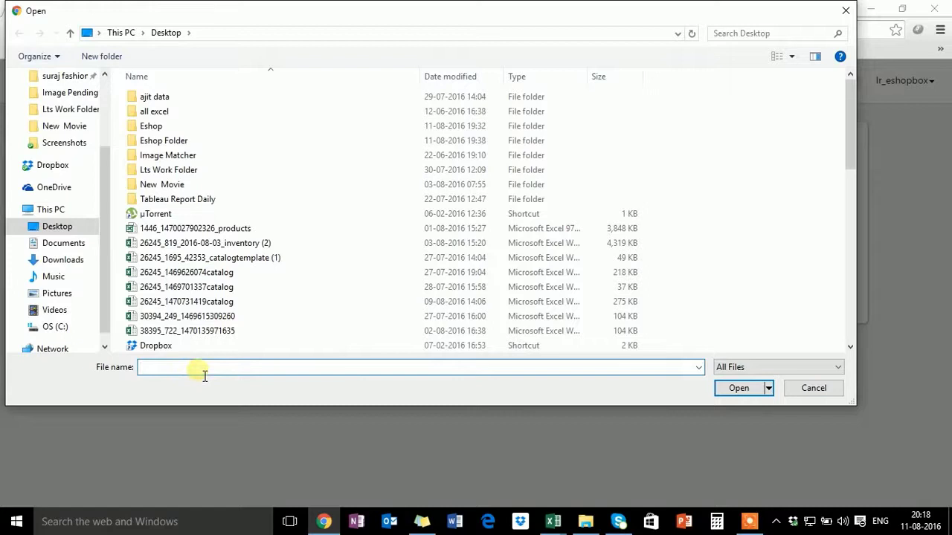
pyautogui.write('kur')
pyautogui.press('Down')
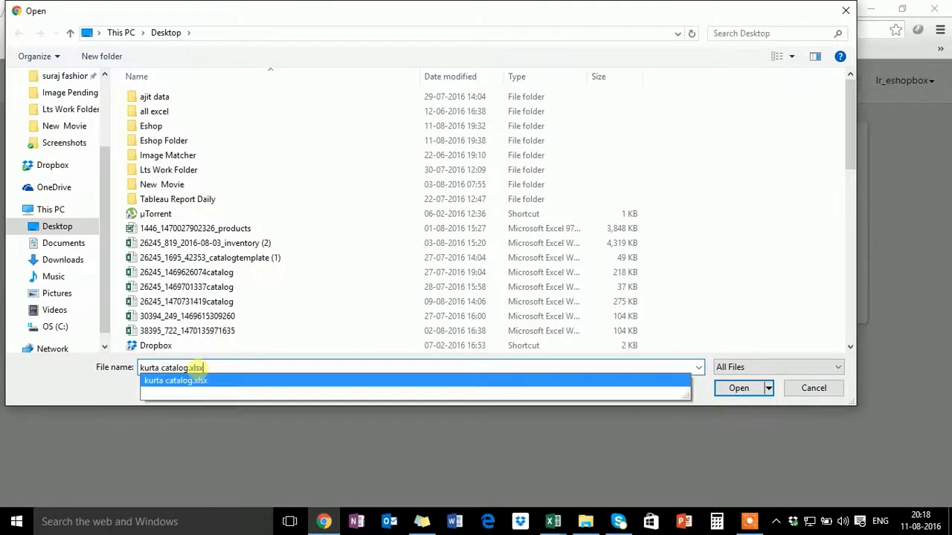
pyautogui.press('Return')
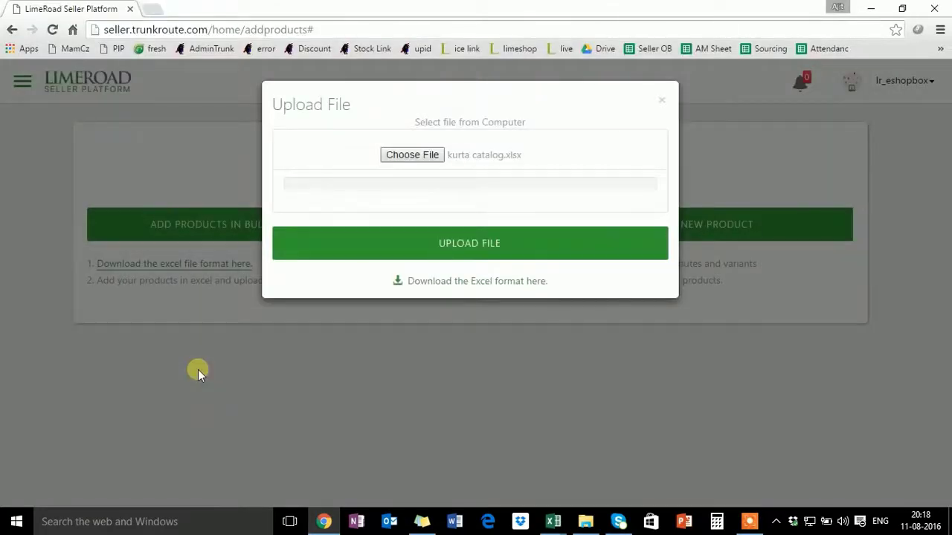
pyautogui.click(461, 251)
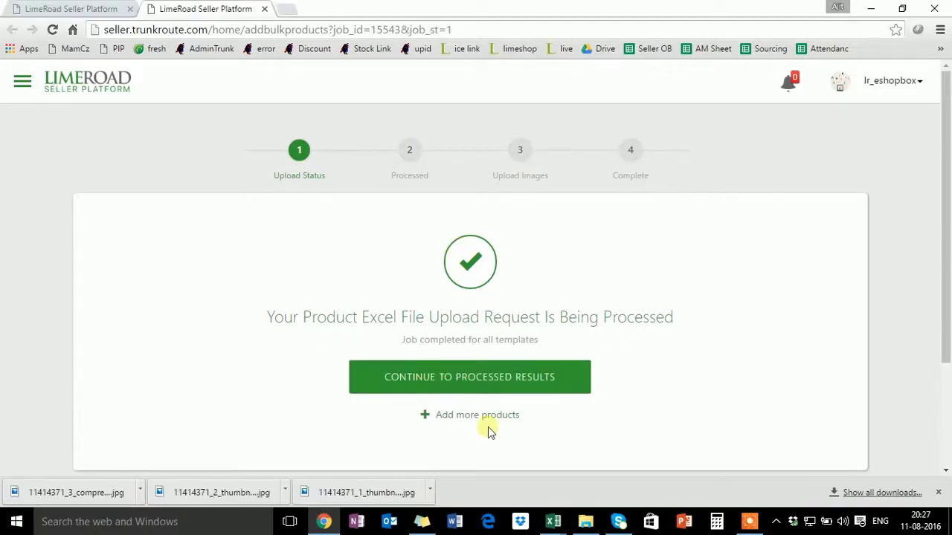
# Continue the bulk upload through the processed results and image upload stages to the catalog.
pyautogui.click(485, 380)
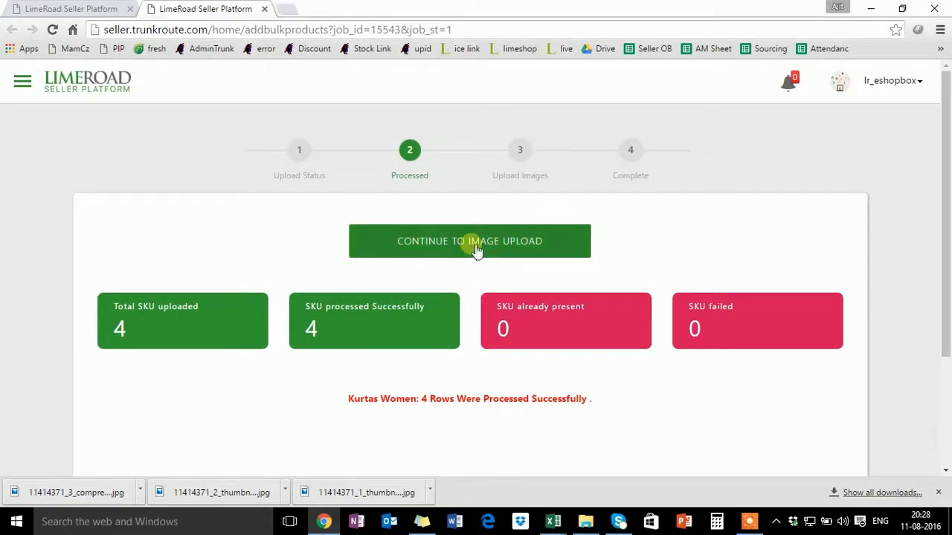
pyautogui.click(476, 250)
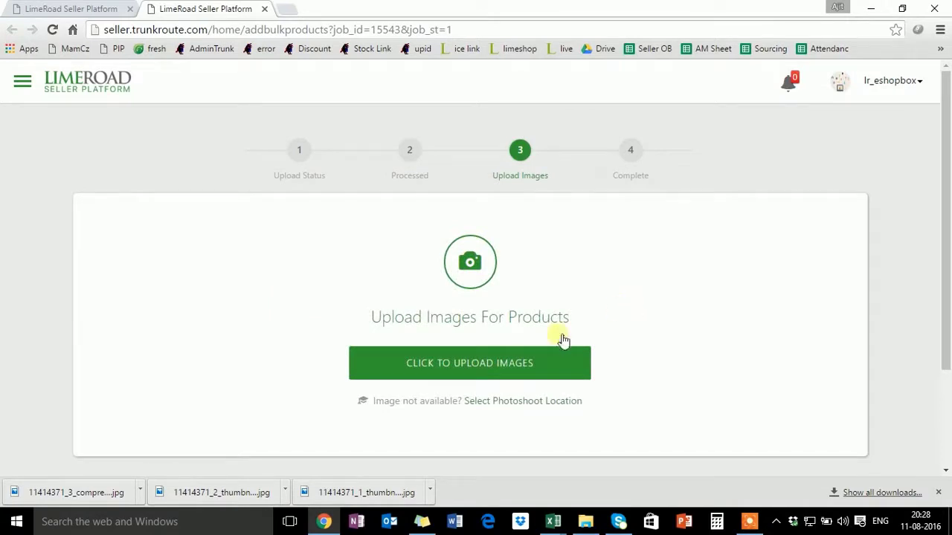
pyautogui.click(467, 372)
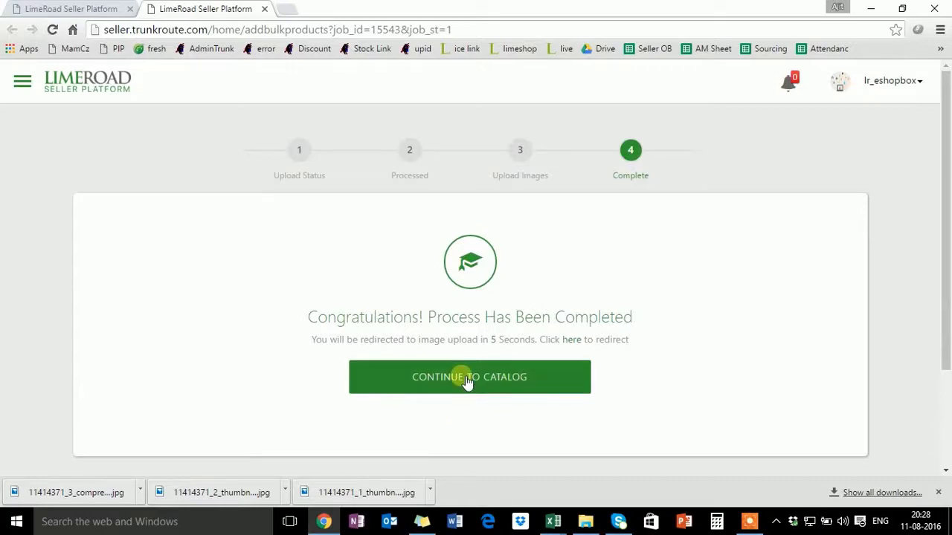
pyautogui.click(467, 379)
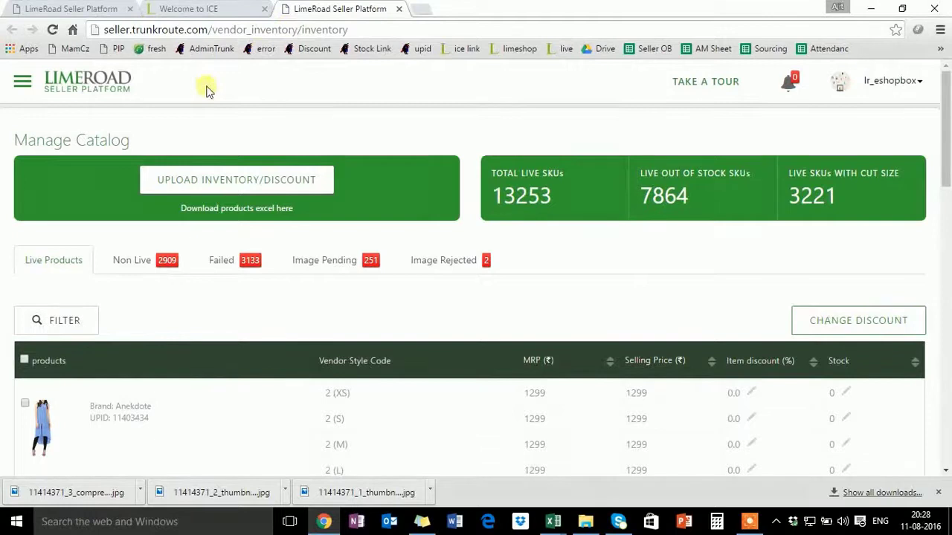
# Open the Image Upload page for product images from the seller platform's catalog page.
pyautogui.click(24, 81)
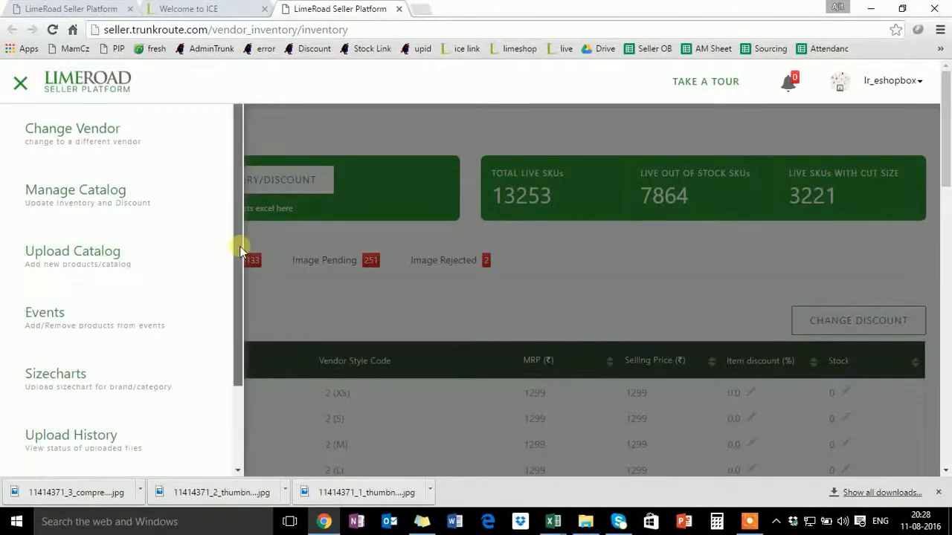
pyautogui.scroll(-2, 230, 304)
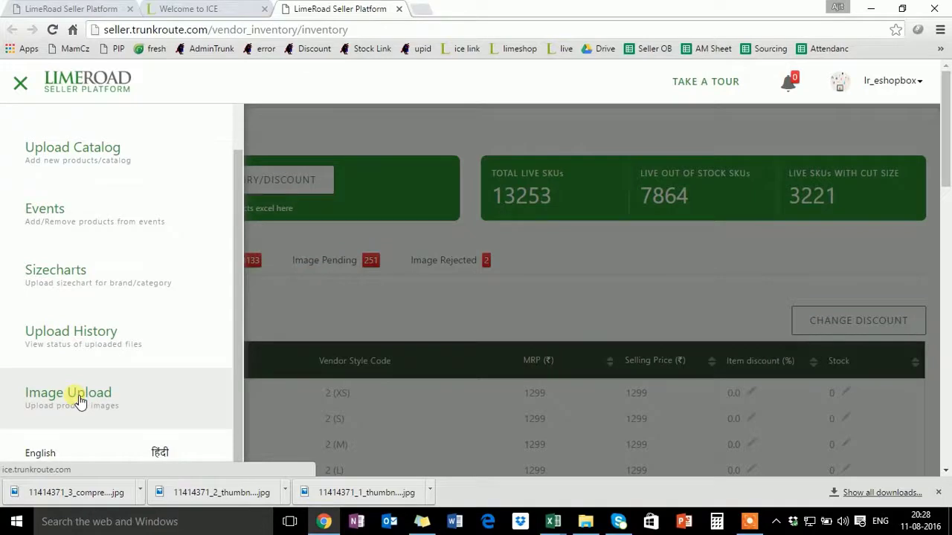
pyautogui.click(79, 401)
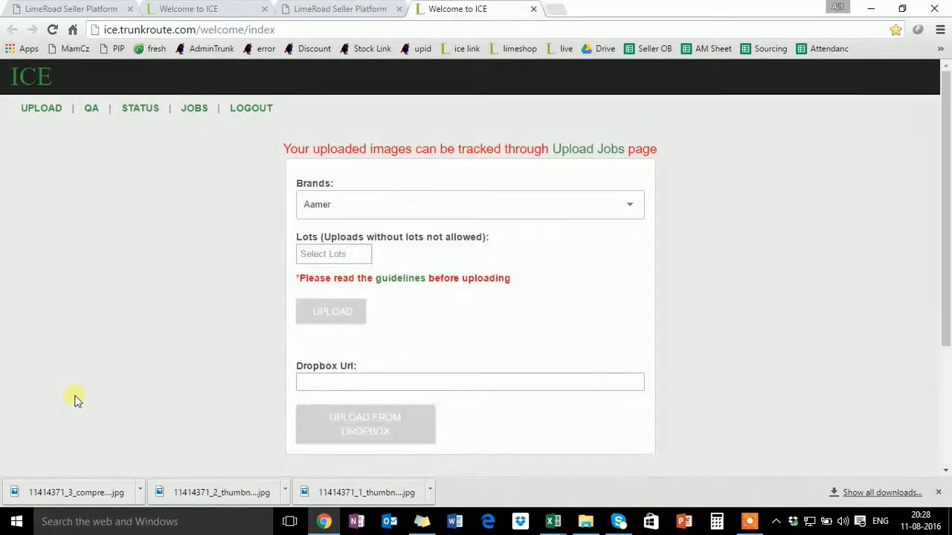
# Choose the brand Elly and the kurtas lot dated 2016/08/11 02:48:42 for the image upload.
pyautogui.click(527, 209)
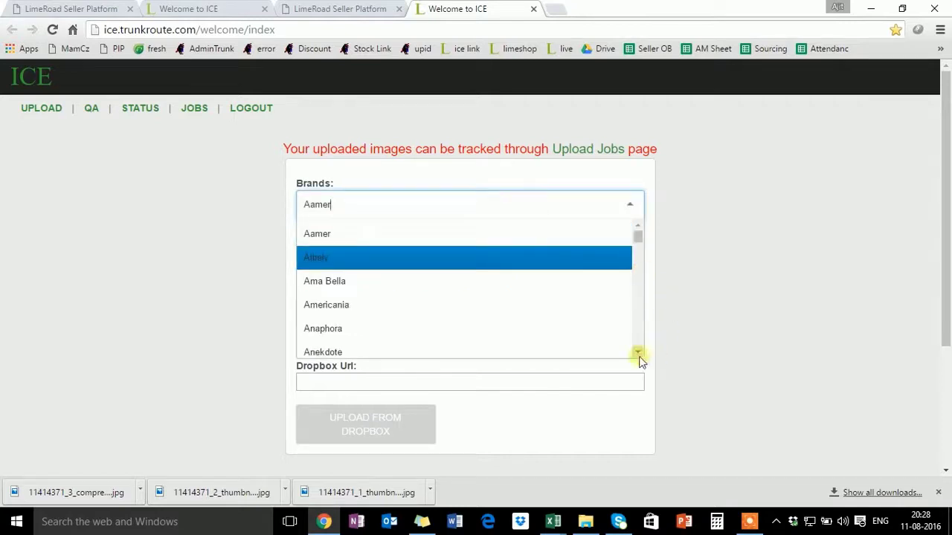
pyautogui.moveTo(638, 352); pyautogui.dragTo(638, 353)
pyautogui.scroll(-1, 637, 352)
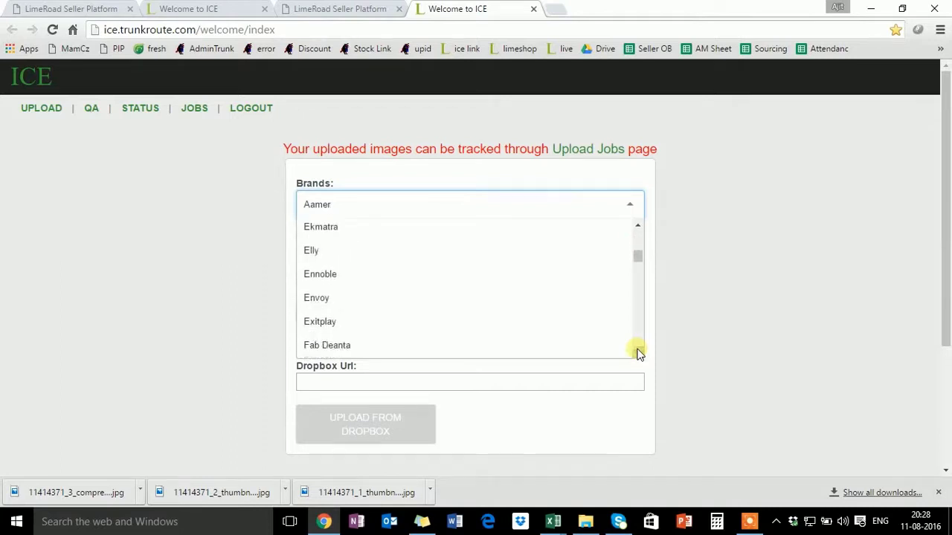
pyautogui.click(356, 248)
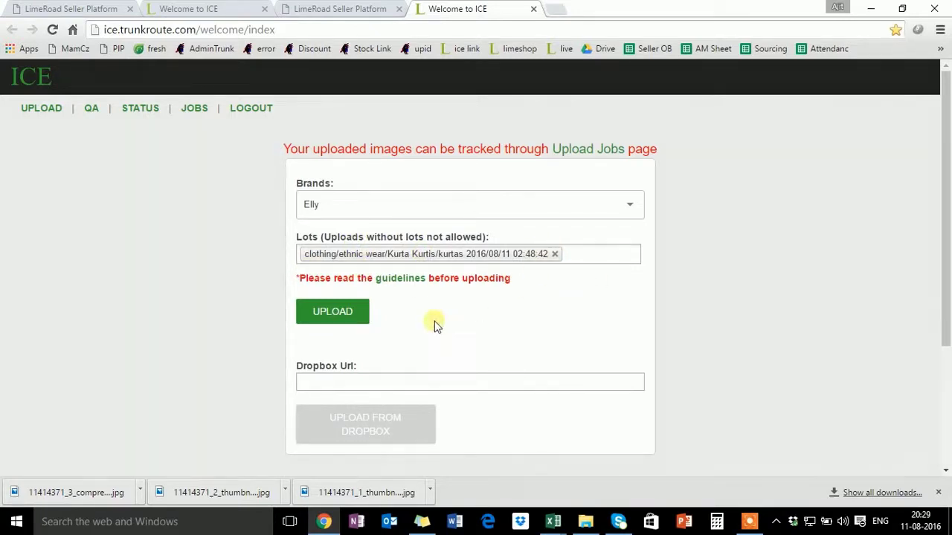
# Upload the elly images.zip archive from the Desktop for the selected kurtas lot.
pyautogui.click(339, 316)
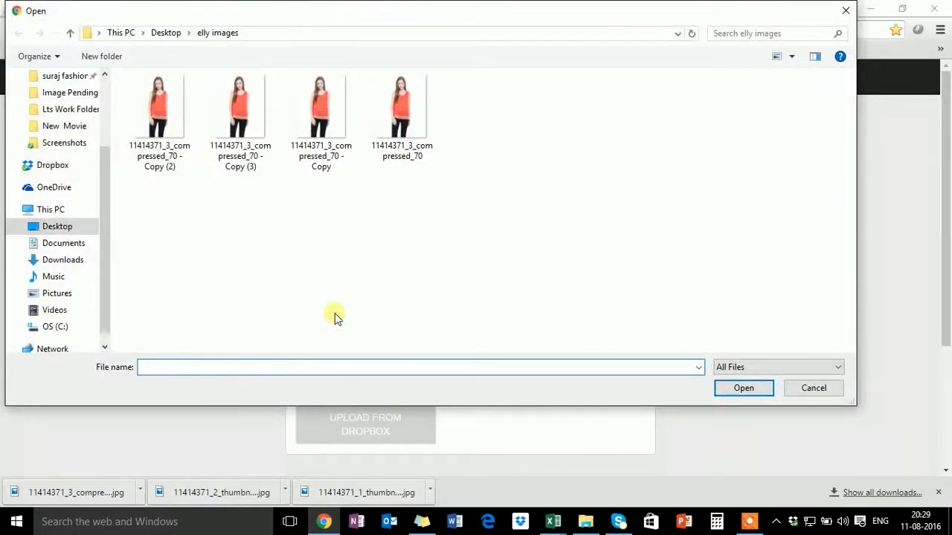
pyautogui.click(175, 34)
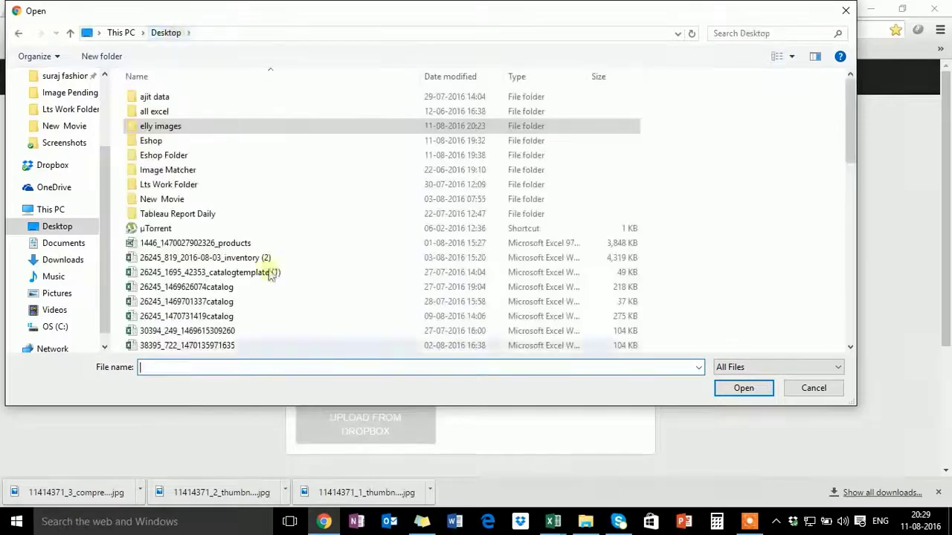
pyautogui.write('el')
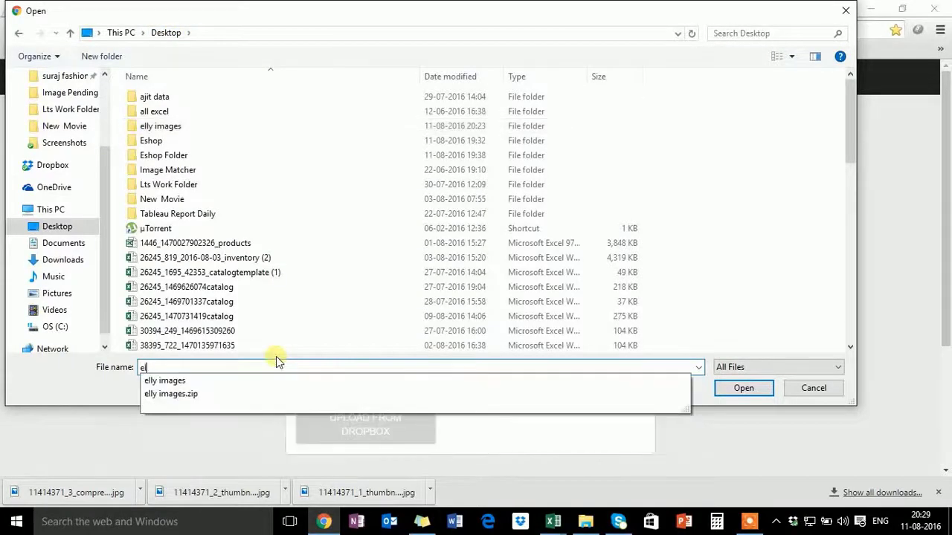
pyautogui.write('ly')
pyautogui.press('Down')
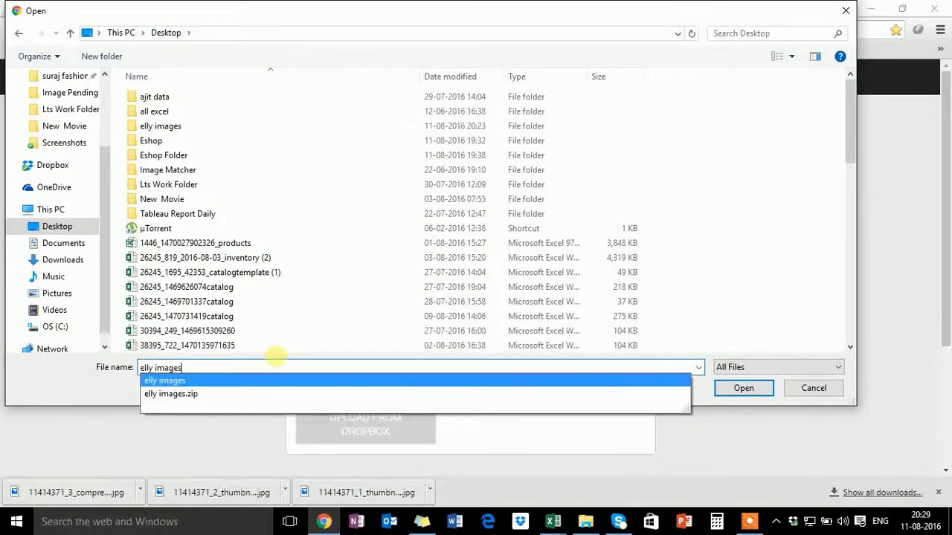
pyautogui.press('Down')
pyautogui.press('Return')
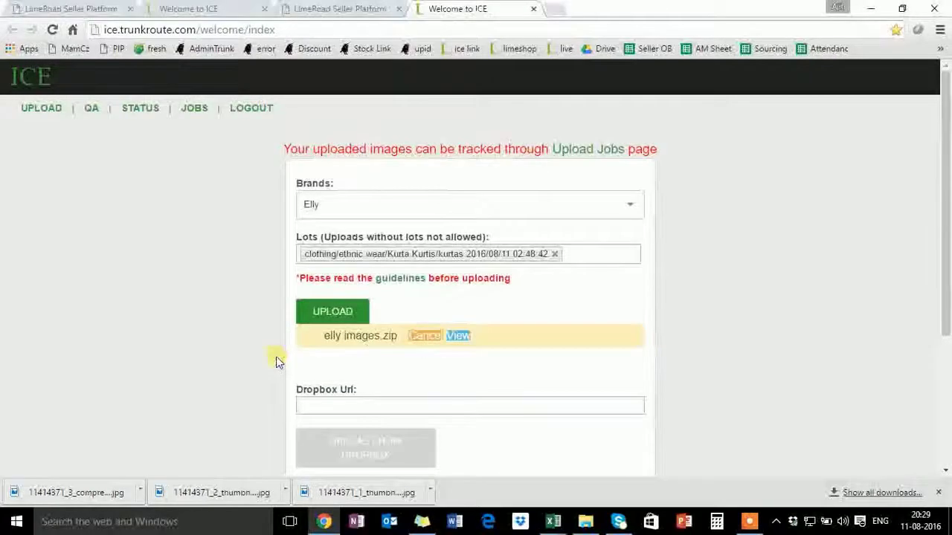